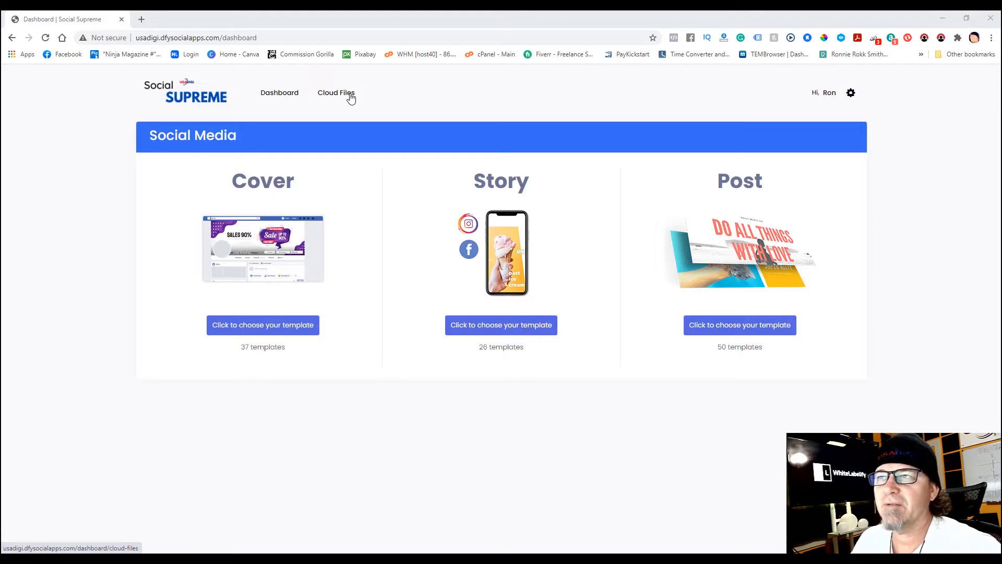
# - View the account profile page with its password change form and return to the dashboard
pyautogui.click(851, 94)
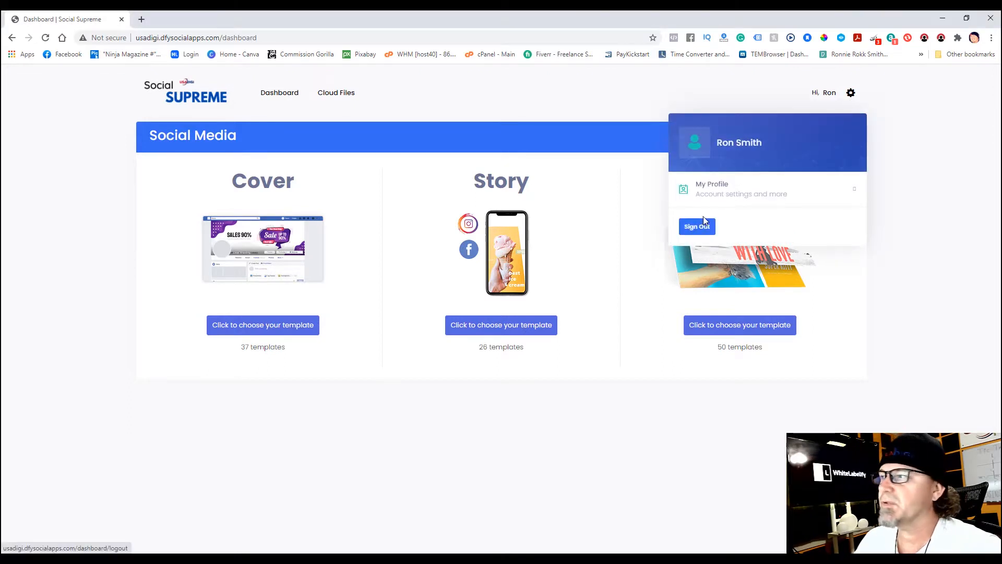
pyautogui.click(713, 191)
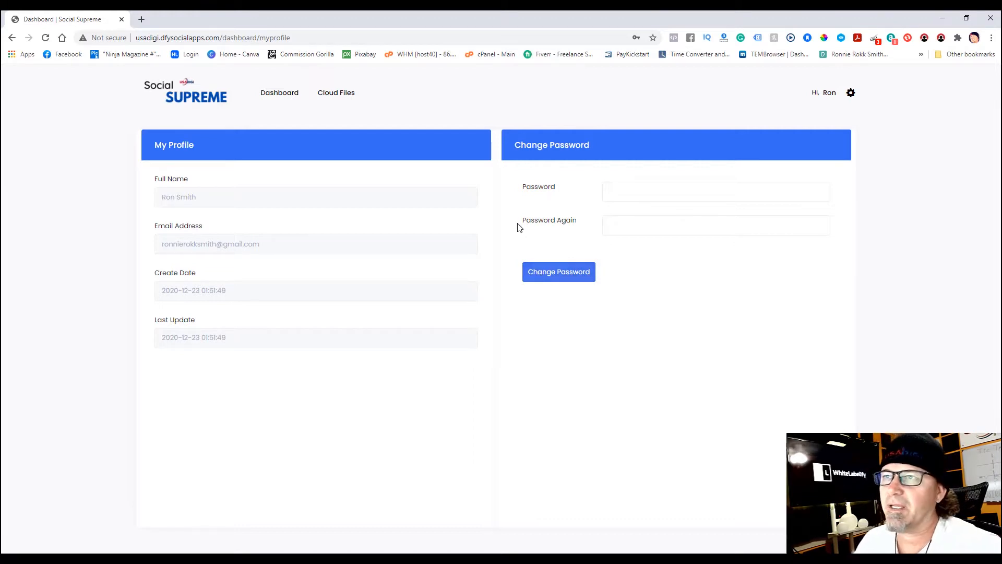
pyautogui.click(287, 94)
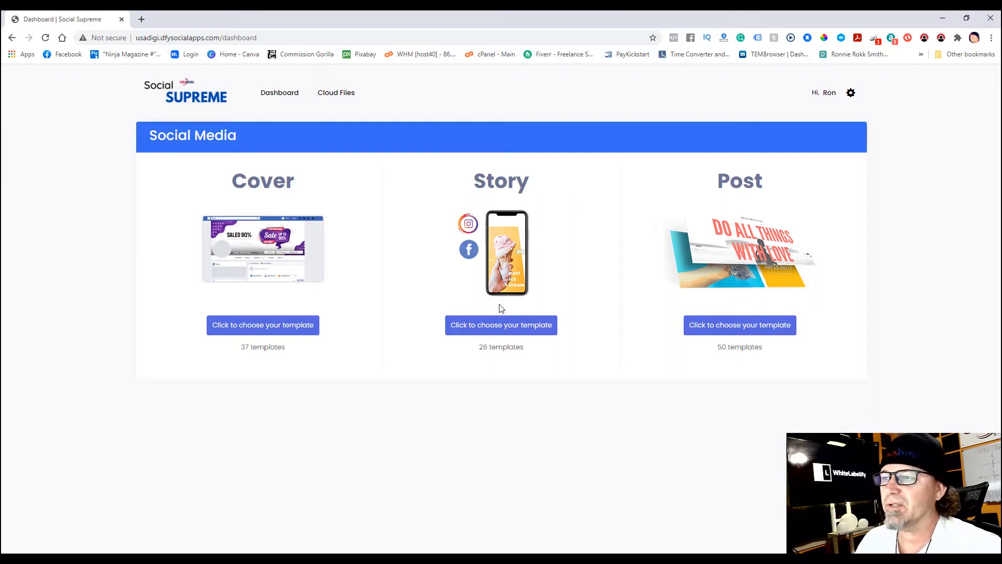
# - Browse the social media story templates and open the Online Marketing template in the image editor
pyautogui.click(514, 326)
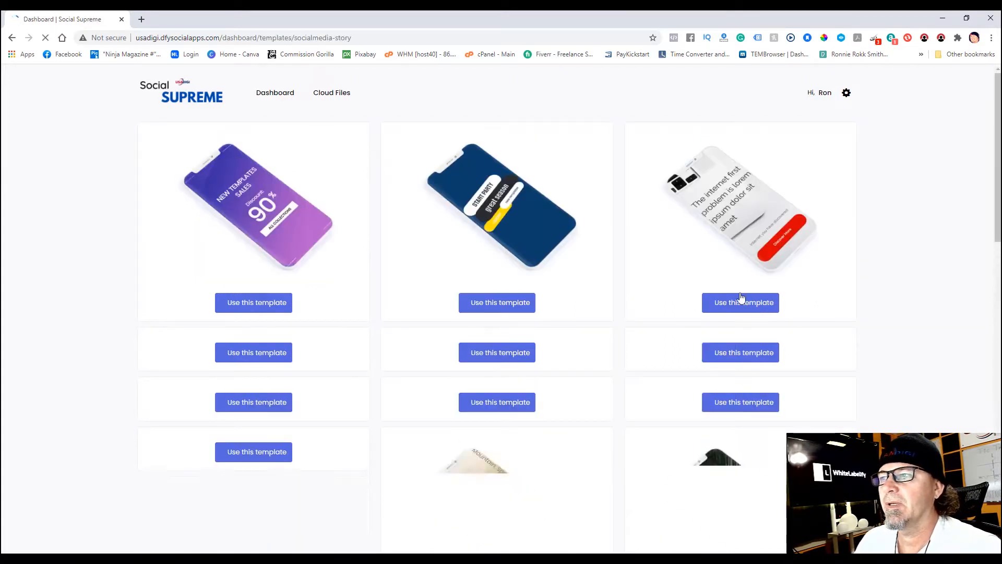
pyautogui.scroll(-3, 742, 297)
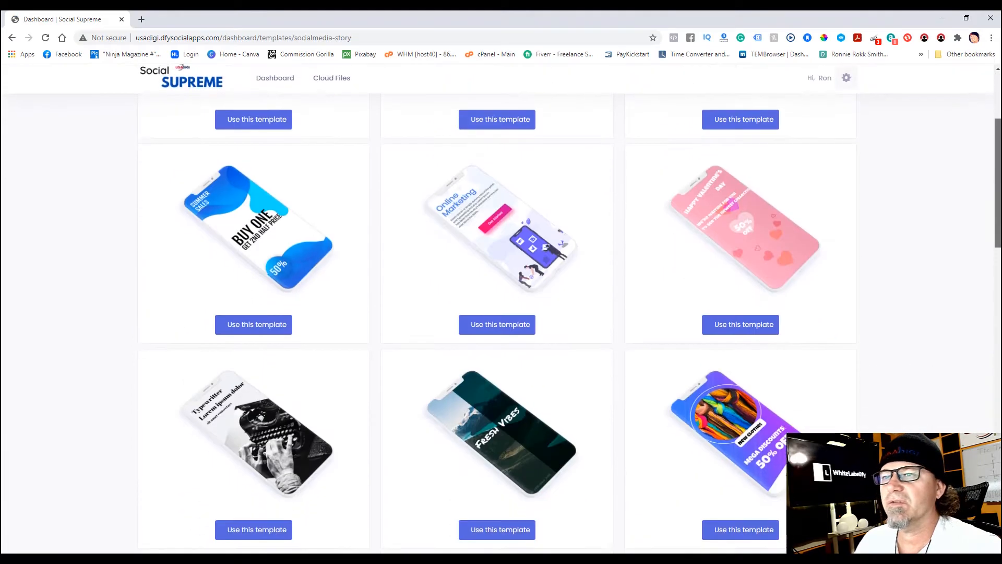
pyautogui.scroll(-10, 742, 297)
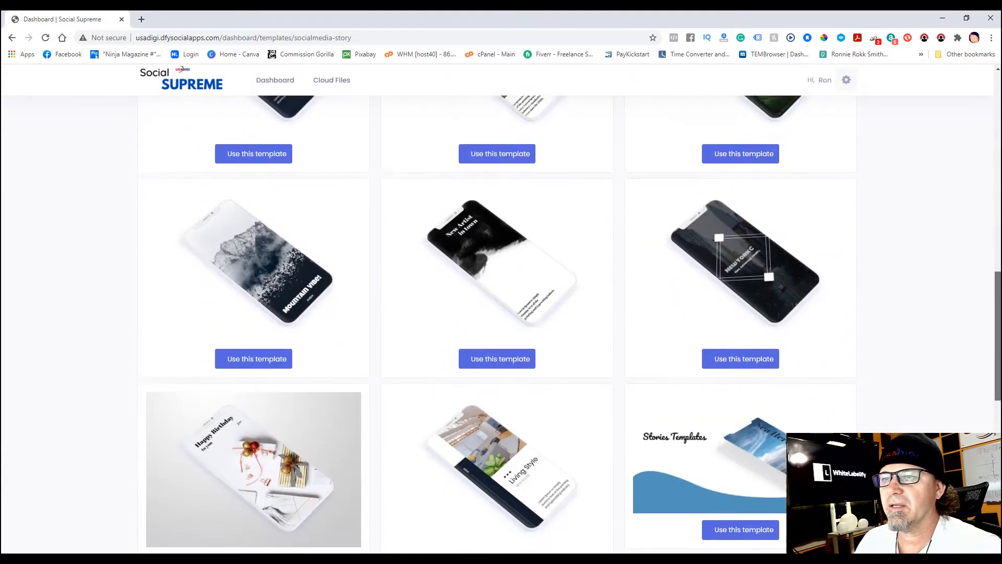
pyautogui.scroll(-6, 767, 266)
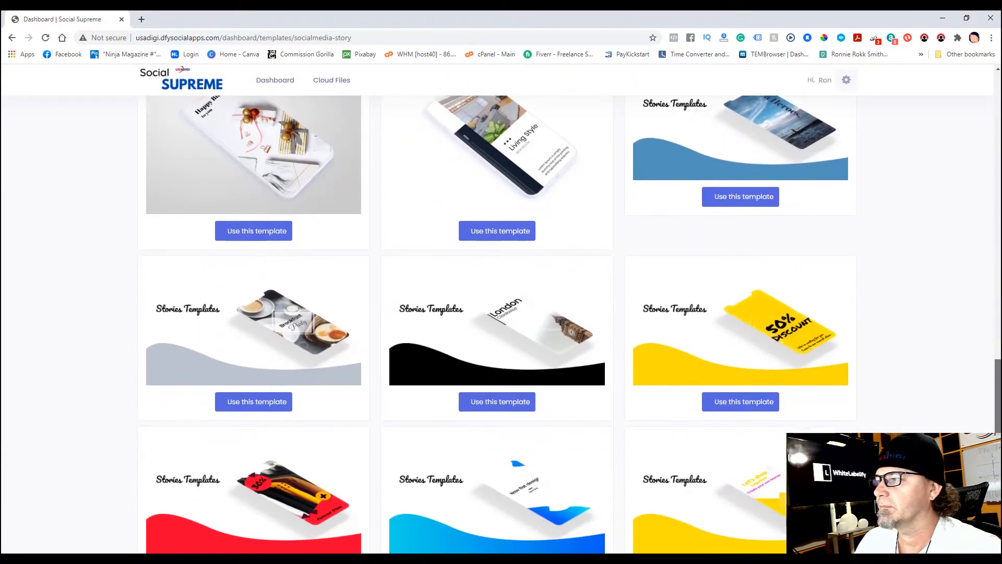
pyautogui.scroll(10, 990, 241)
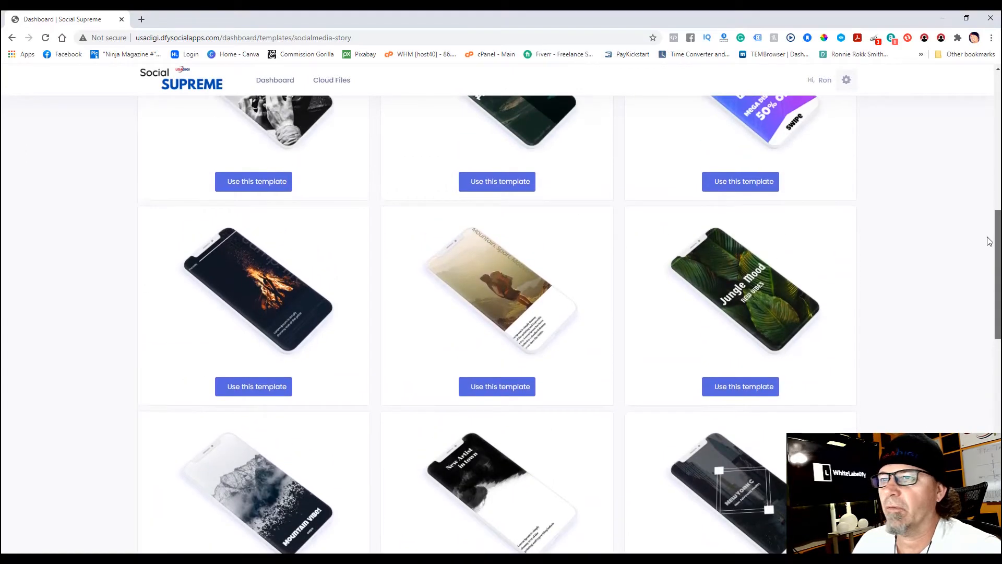
pyautogui.scroll(3, 990, 230)
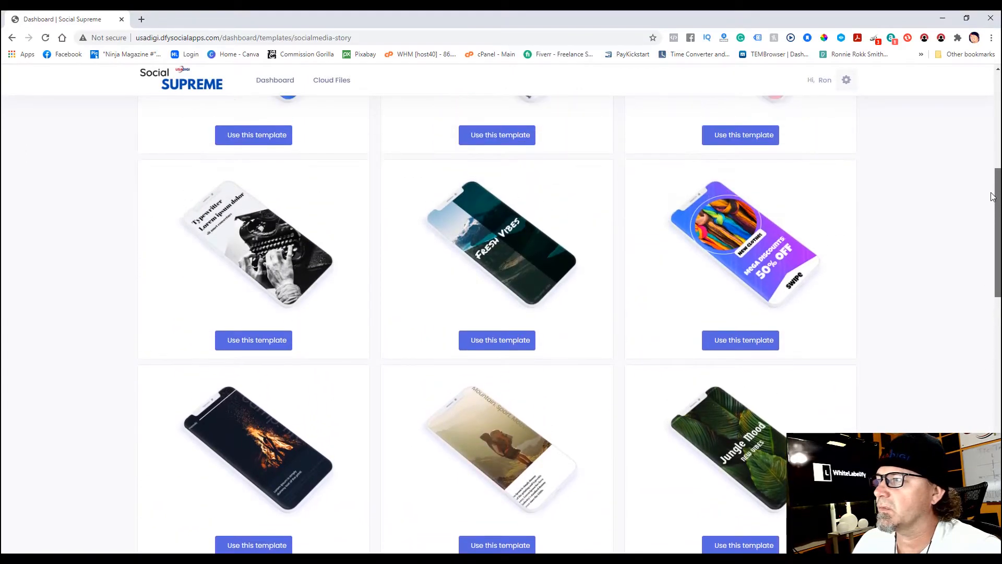
pyautogui.moveTo(991, 193); pyautogui.dragTo(992, 122)
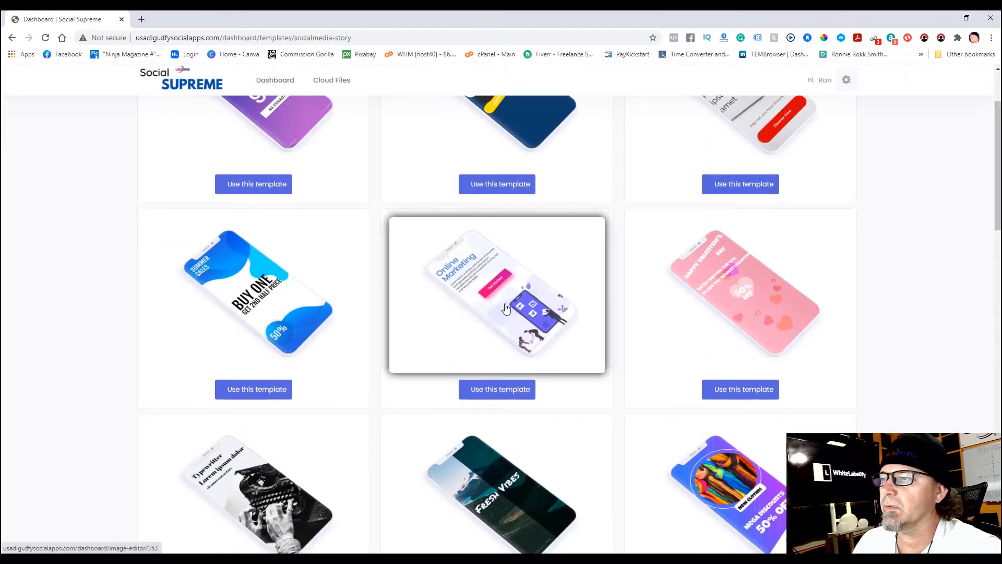
pyautogui.click(500, 393)
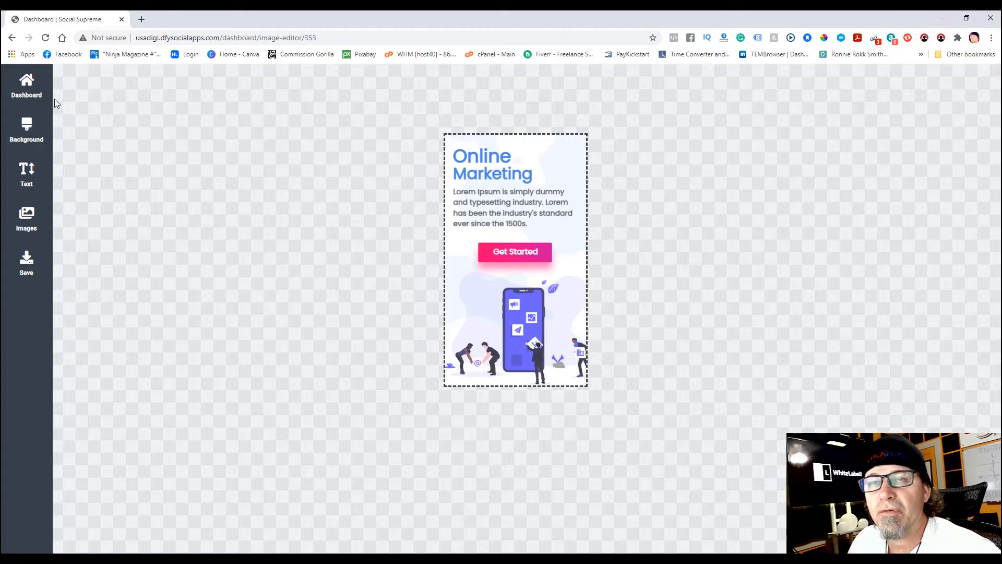
# - Cancel leaving the editor for the dashboard and look through the preset background images
pyautogui.click(28, 87)
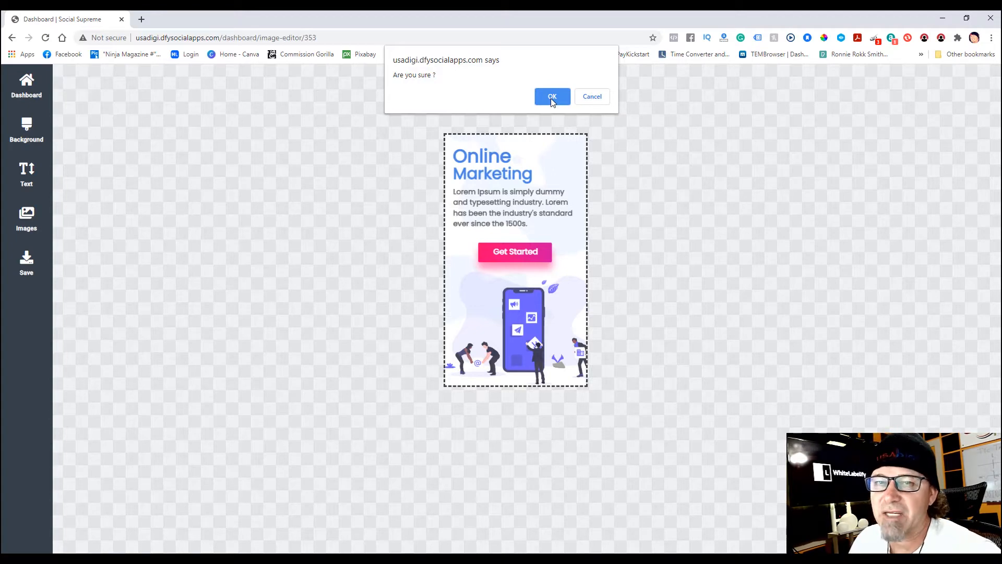
pyautogui.click(594, 99)
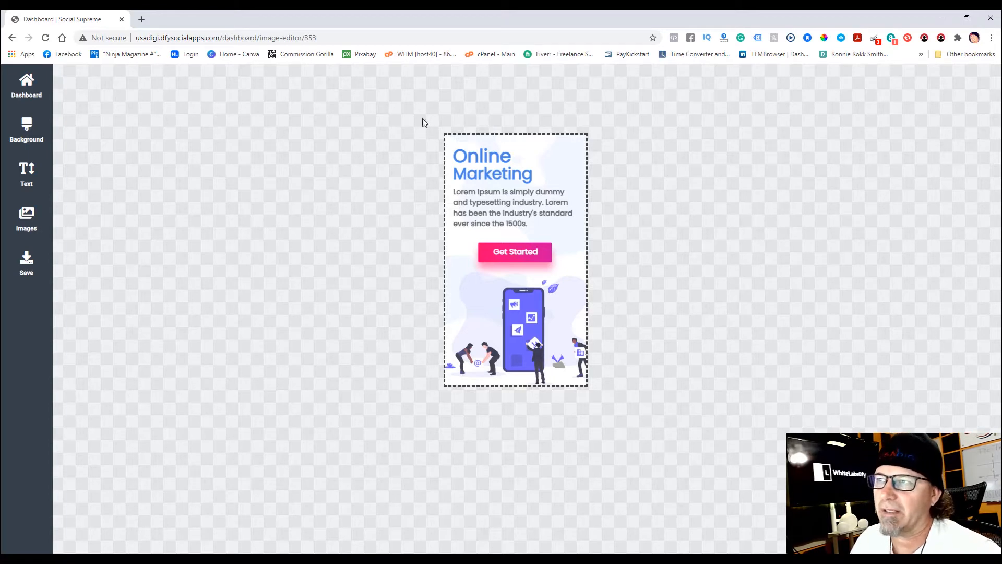
pyautogui.click(27, 127)
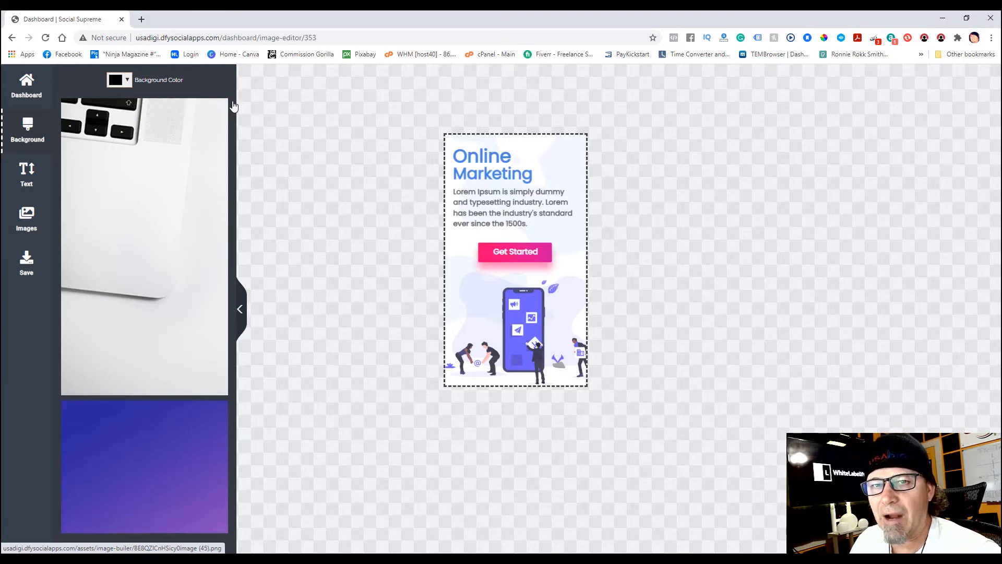
pyautogui.scroll(-1, 233, 106)
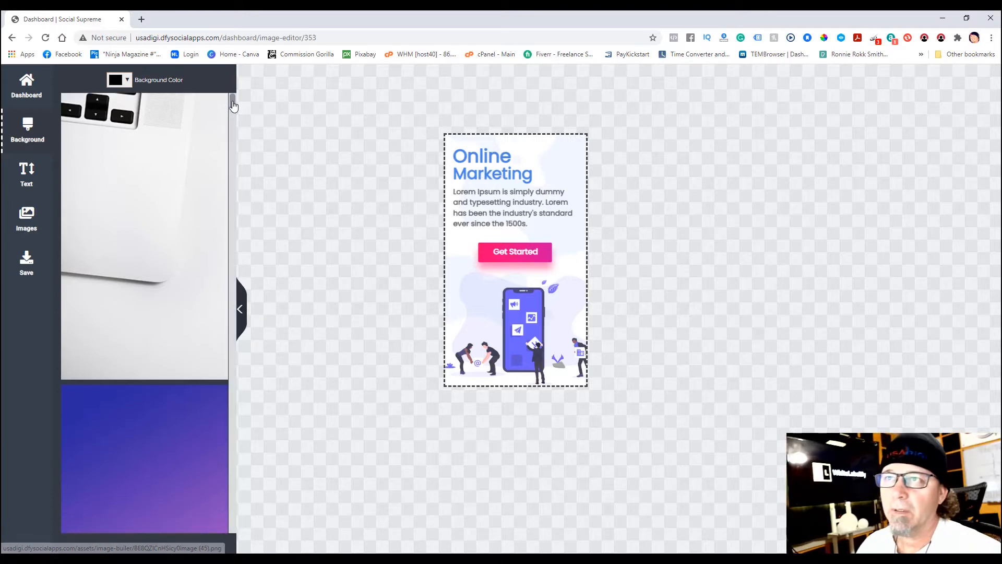
pyautogui.scroll(-1, 235, 105)
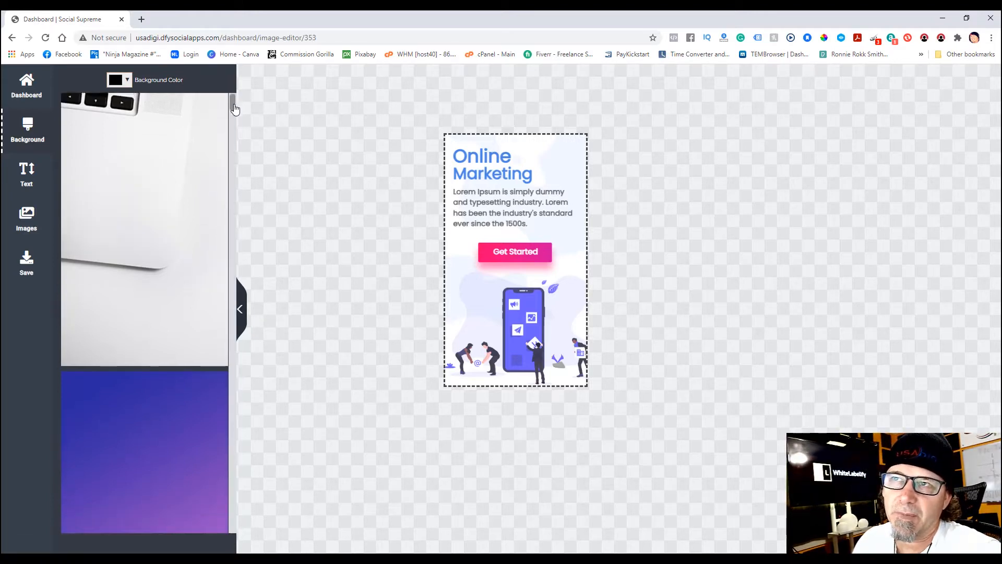
pyautogui.scroll(2, 237, 106)
pyautogui.moveTo(234, 106)
pyautogui.mouseDown()
pyautogui.moveTo(230, 516)
pyautogui.moveTo(231, 92)
pyautogui.mouseUp()
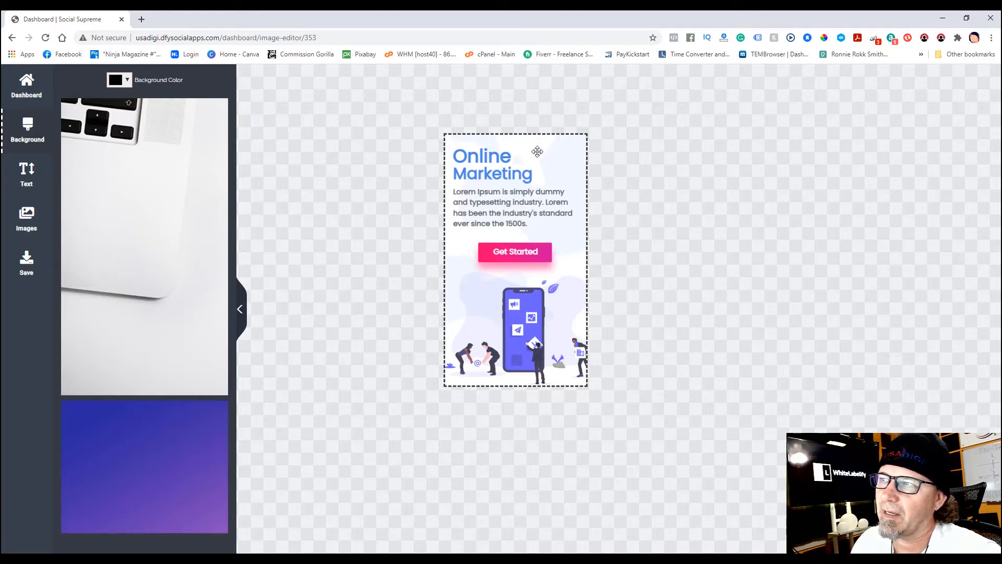
# - Select the pale background shape and the paragraph in turn, sending the shape back behind the text and artwork
pyautogui.click(558, 151)
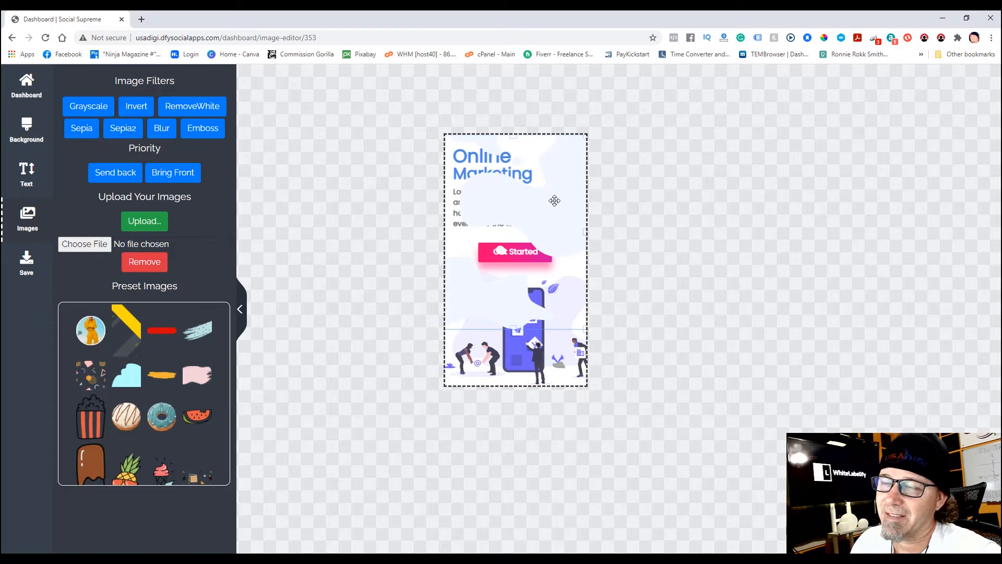
pyautogui.click(119, 176)
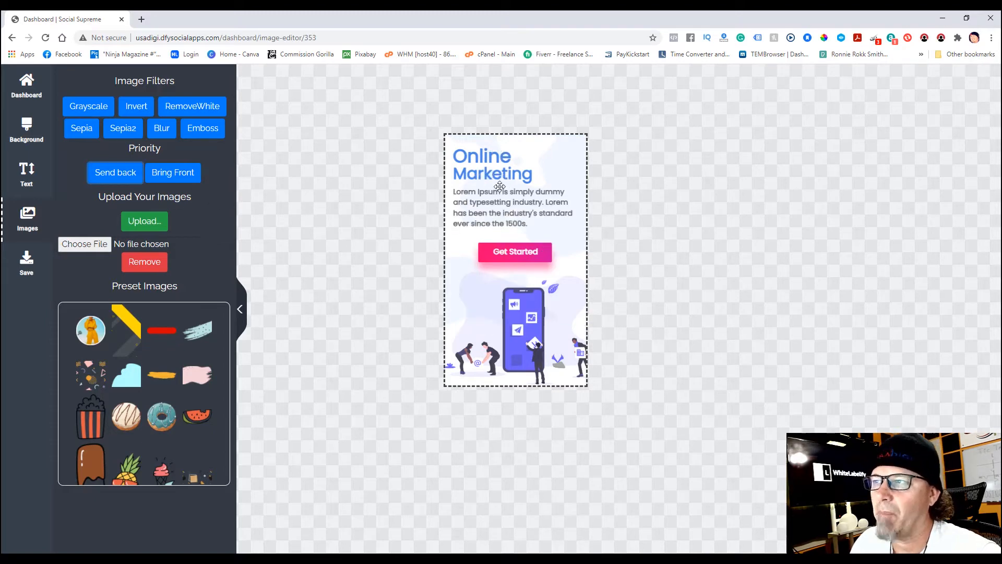
pyautogui.click(495, 213)
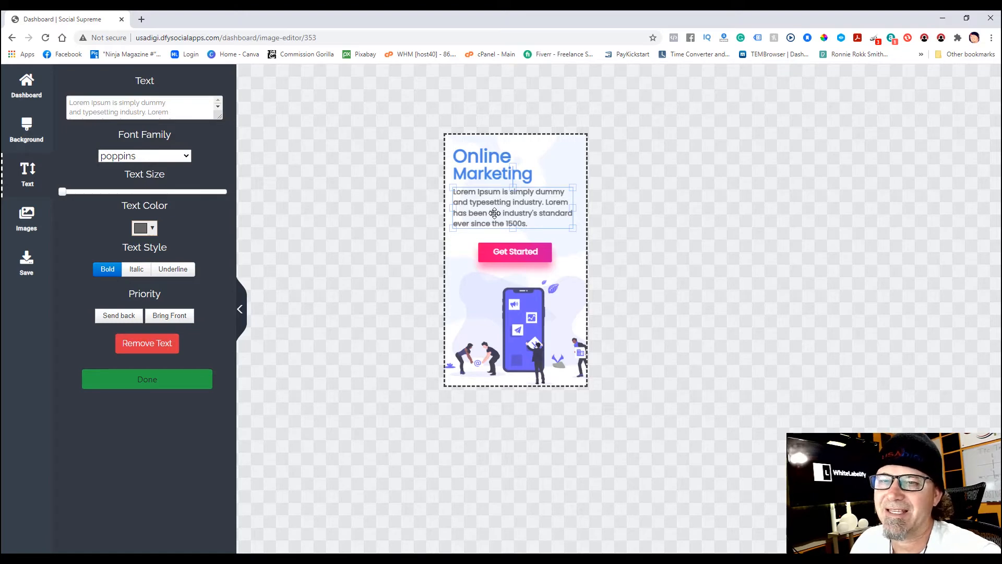
pyautogui.click(558, 161)
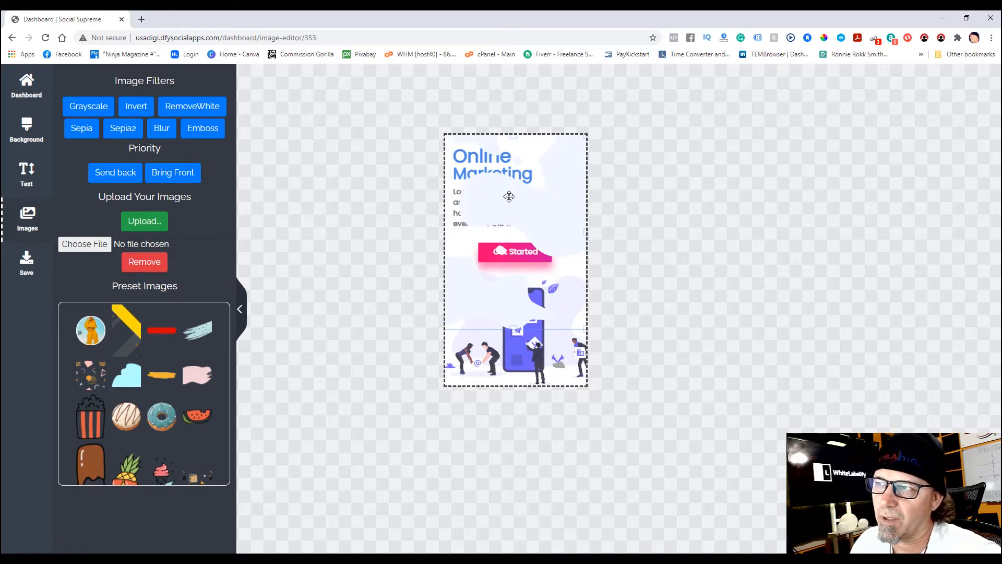
pyautogui.click(120, 177)
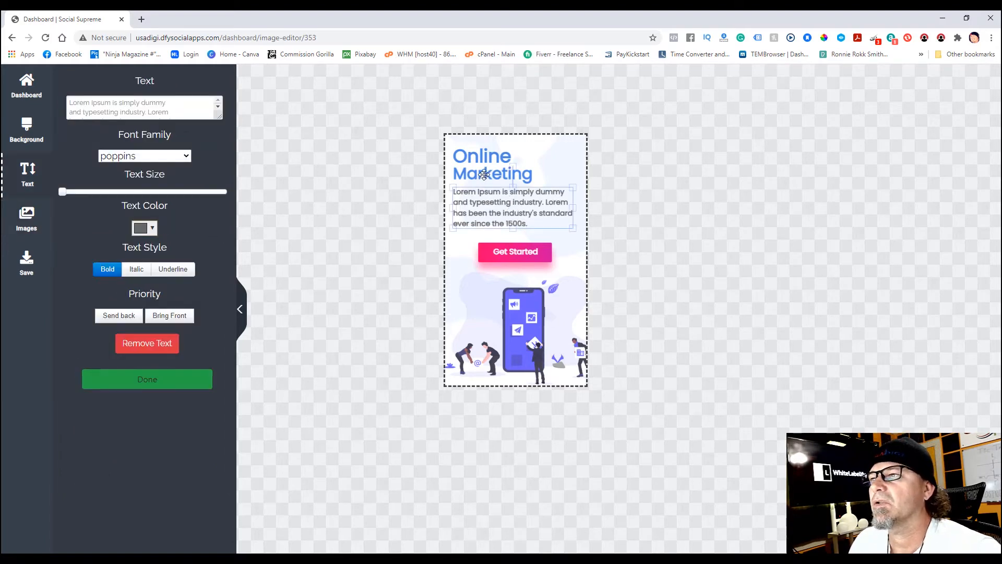
# - Try the back and front ordering of the Marketing heading over the paragraph, and return it to its place beneath Online
pyautogui.moveTo(489, 173); pyautogui.dragTo(488, 191)
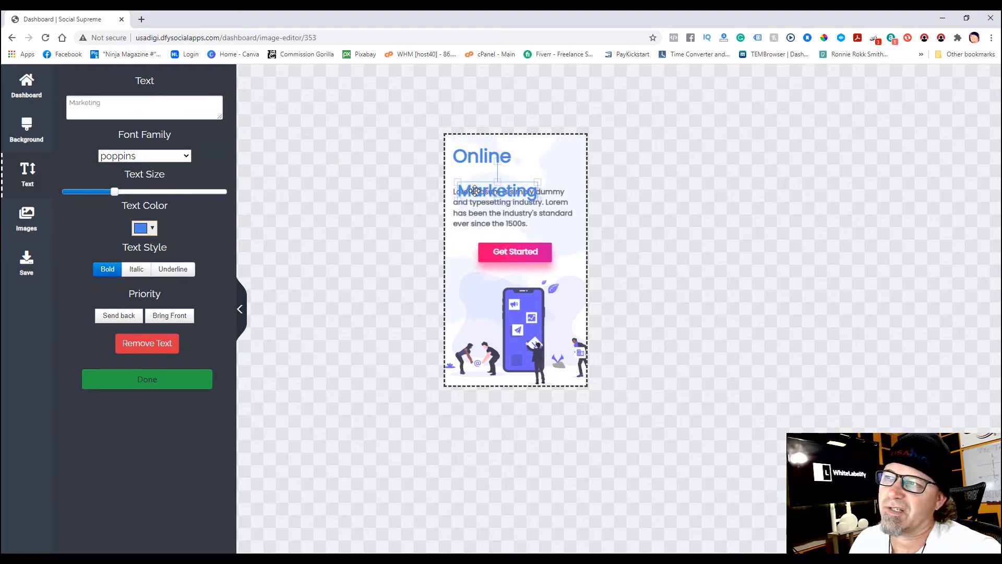
pyautogui.click(128, 317)
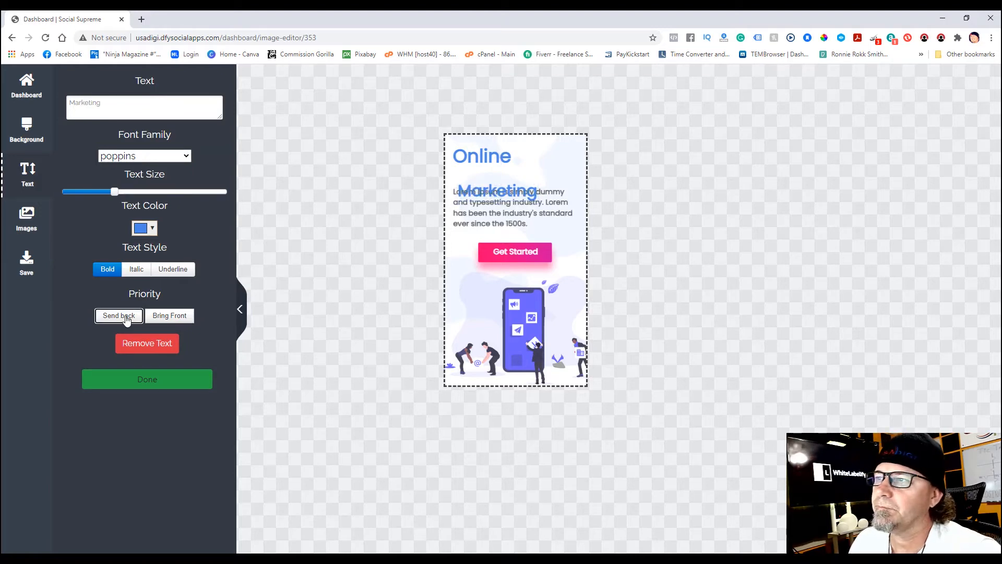
pyautogui.click(513, 192)
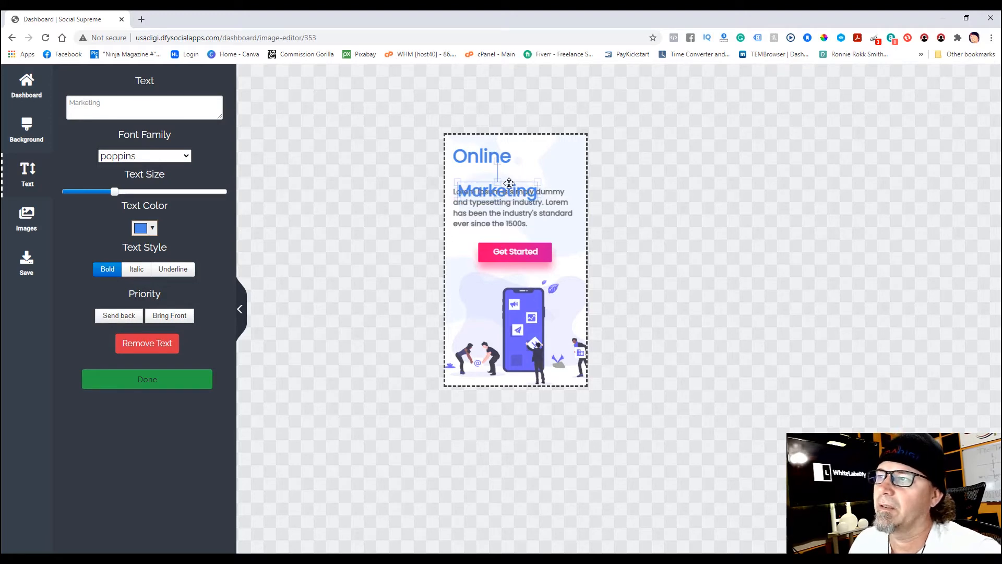
pyautogui.click(175, 316)
pyautogui.moveTo(486, 193); pyautogui.dragTo(481, 178)
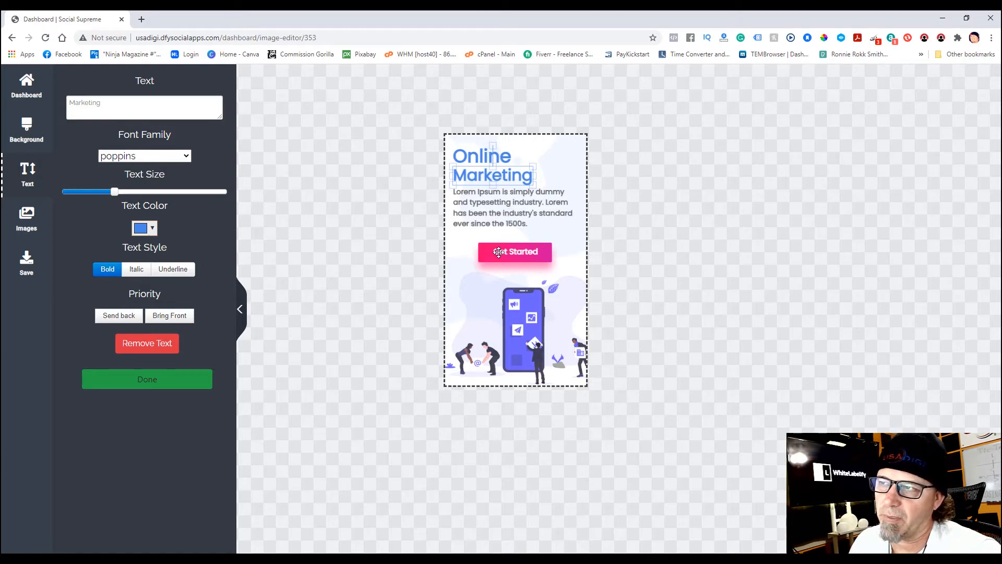
# - Select the pink button graphic and send the pale background shape back behind the other elements
pyautogui.click(481, 255)
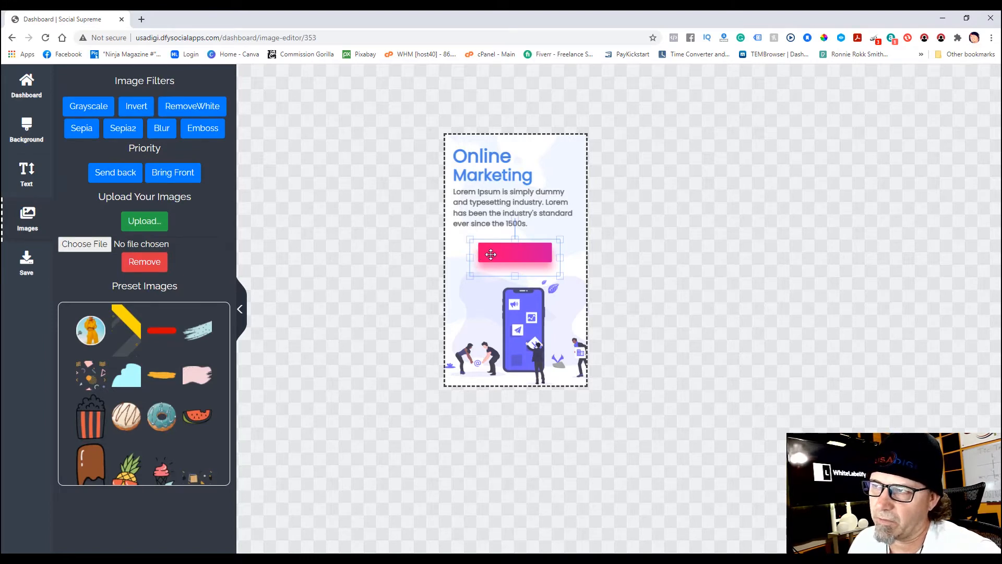
pyautogui.click(457, 249)
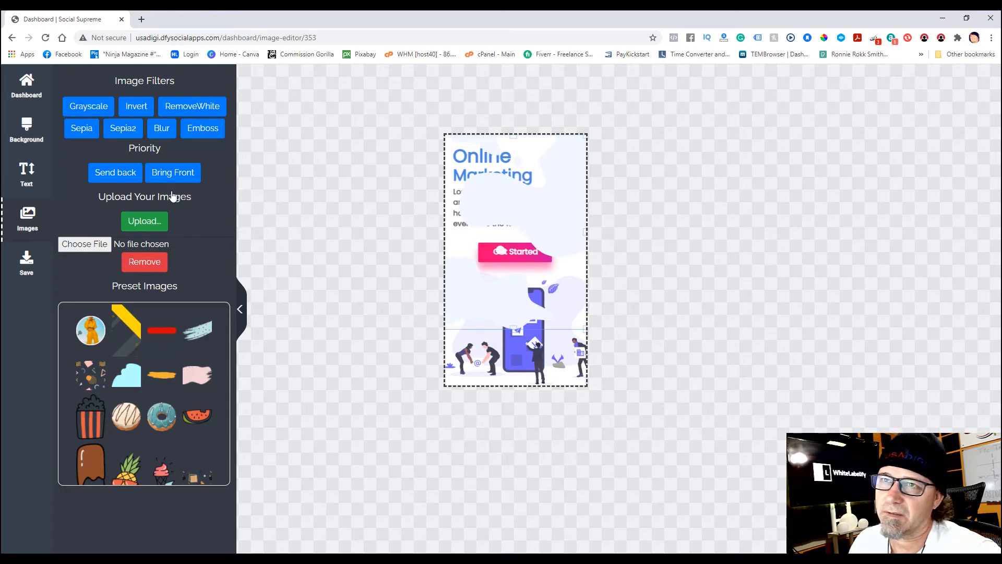
pyautogui.click(120, 180)
# - Select the Get Started label on the button and open its text for editing
pyautogui.click(497, 252)
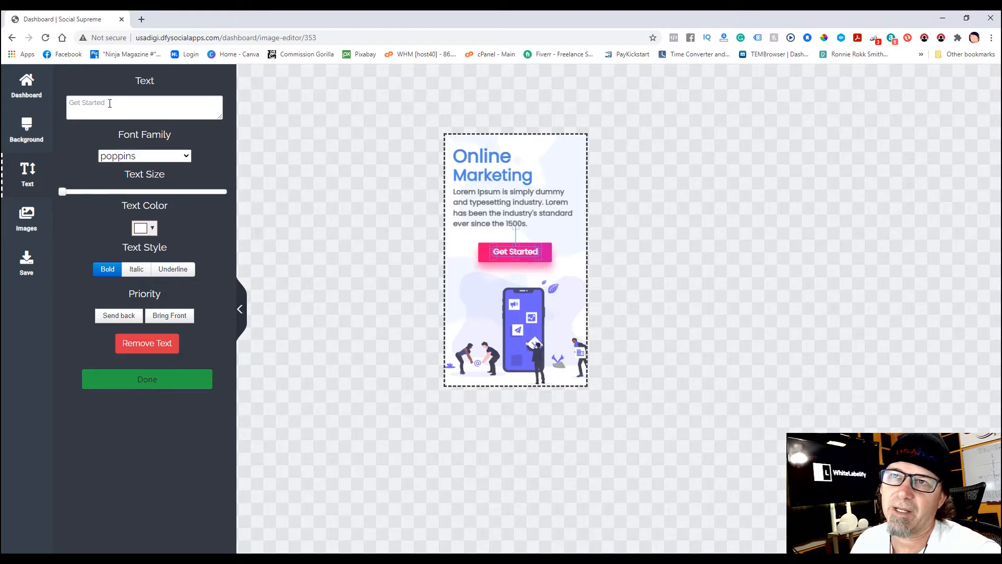
pyautogui.moveTo(109, 103); pyautogui.dragTo(68, 103)
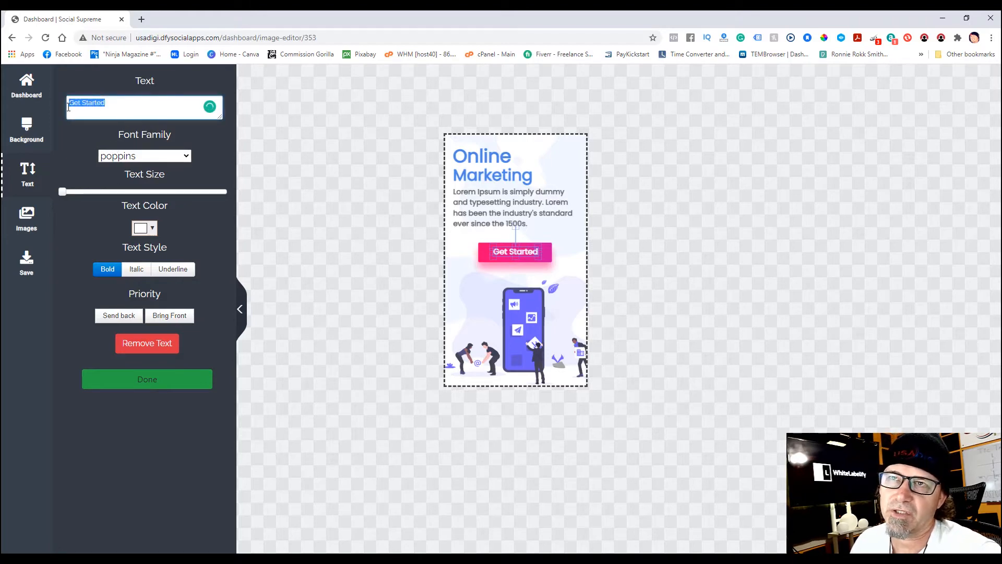
pyautogui.click(115, 103)
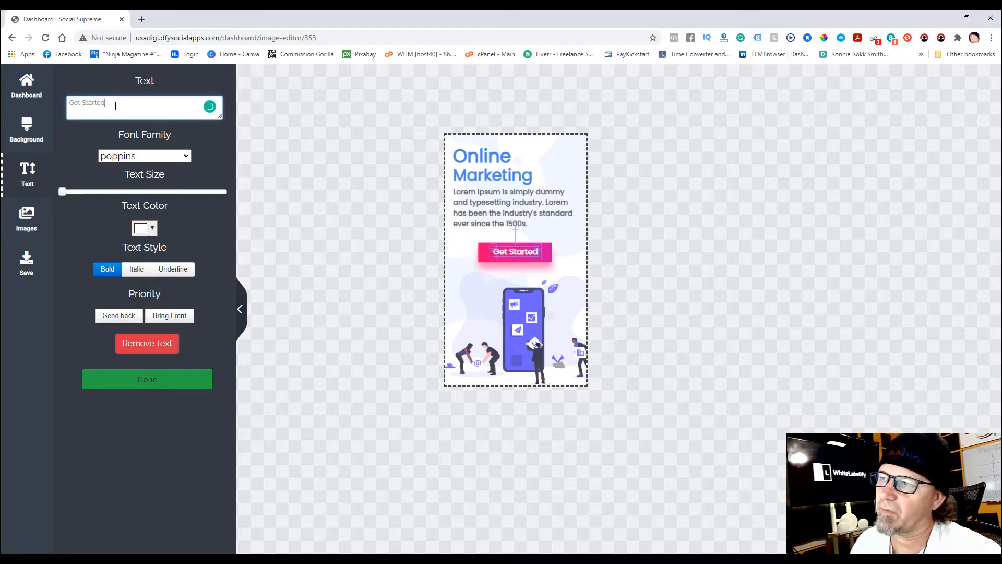
# - Enlarge the text entry area and replace the Lorem Ipsum paragraph with "Learn better marketing in 3 easy steps!"
pyautogui.click(482, 200)
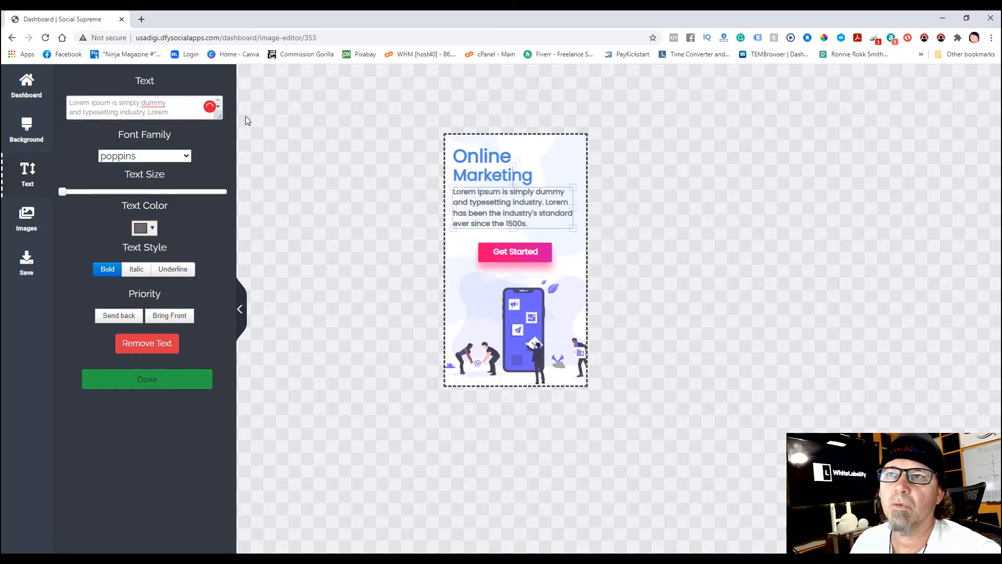
pyautogui.moveTo(220, 117); pyautogui.dragTo(222, 162)
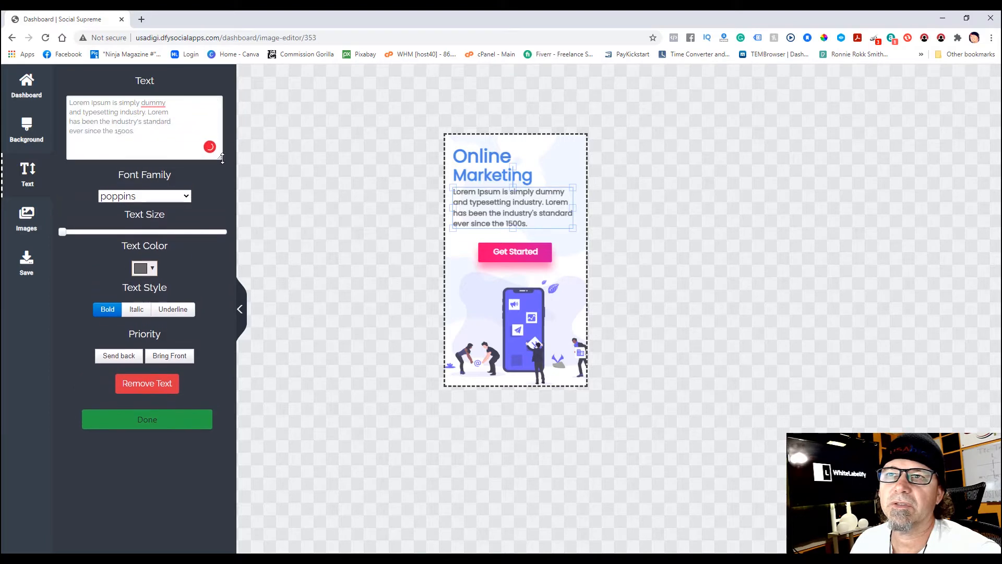
pyautogui.moveTo(138, 132); pyautogui.dragTo(62, 109)
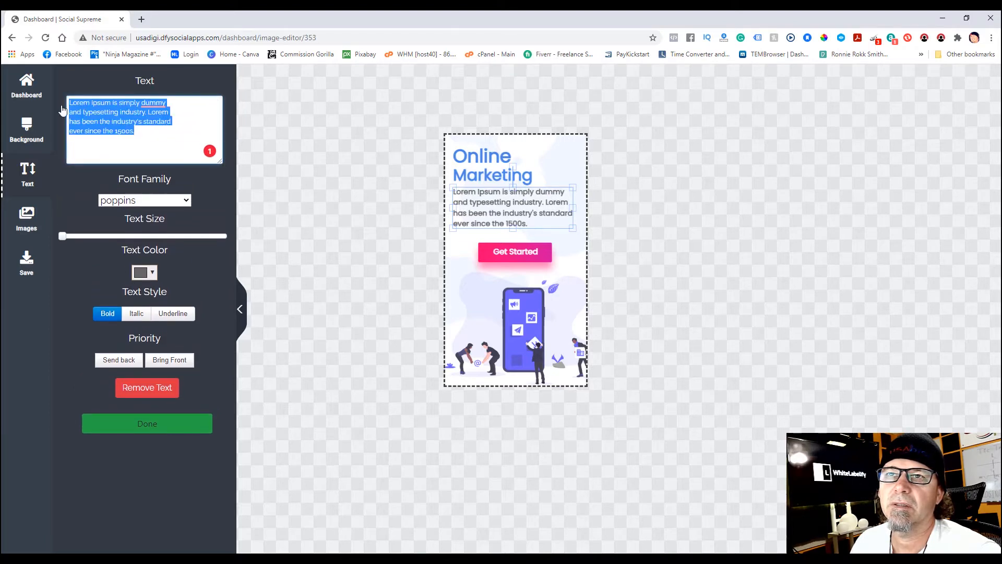
pyautogui.write('Learn better marketing in 3 easy steps!')
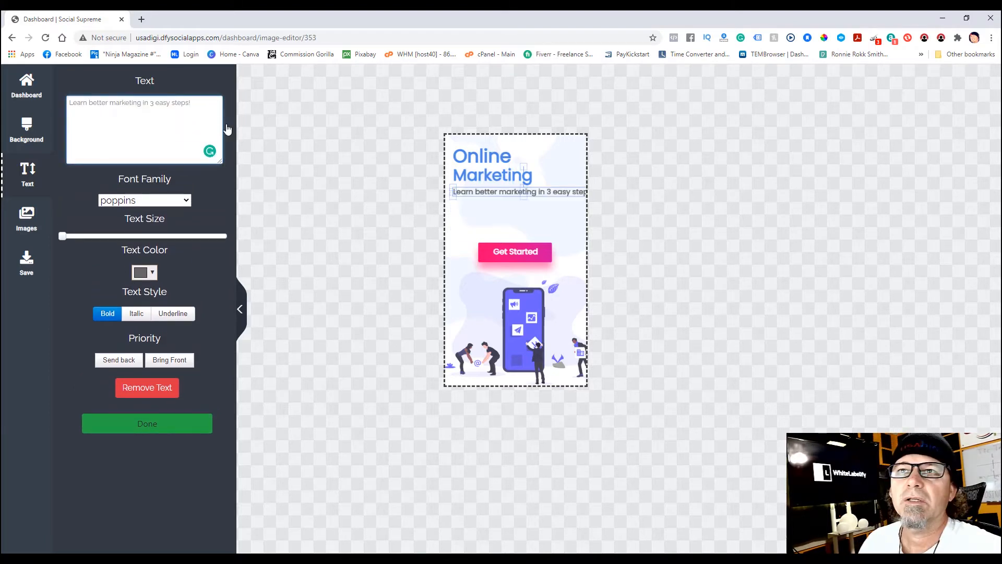
# - Put "in 3 easy steps!" on a second line of the paragraph and insert "how to become a" after "Learn"
pyautogui.click(144, 103)
pyautogui.press('Return')
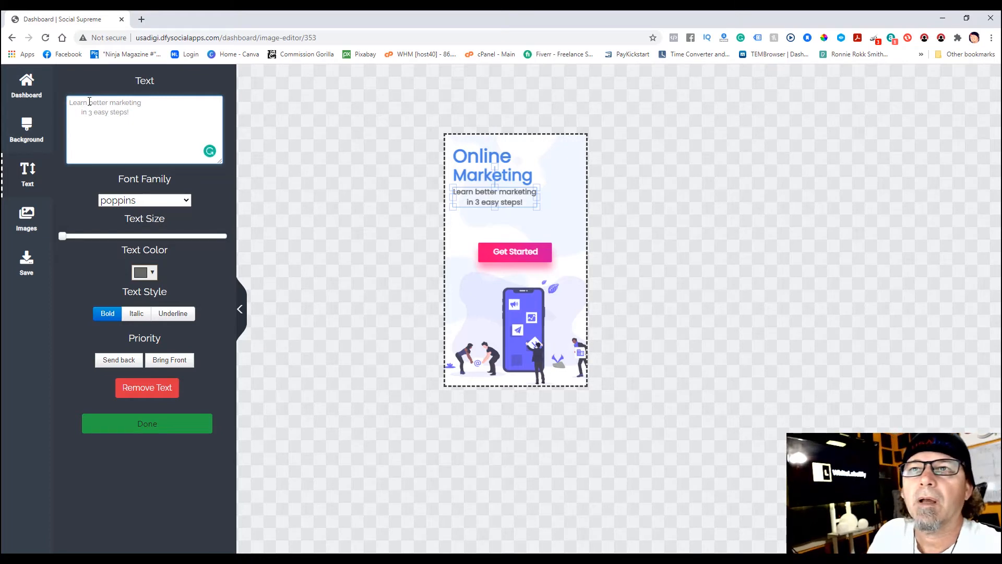
pyautogui.write('how to become ')
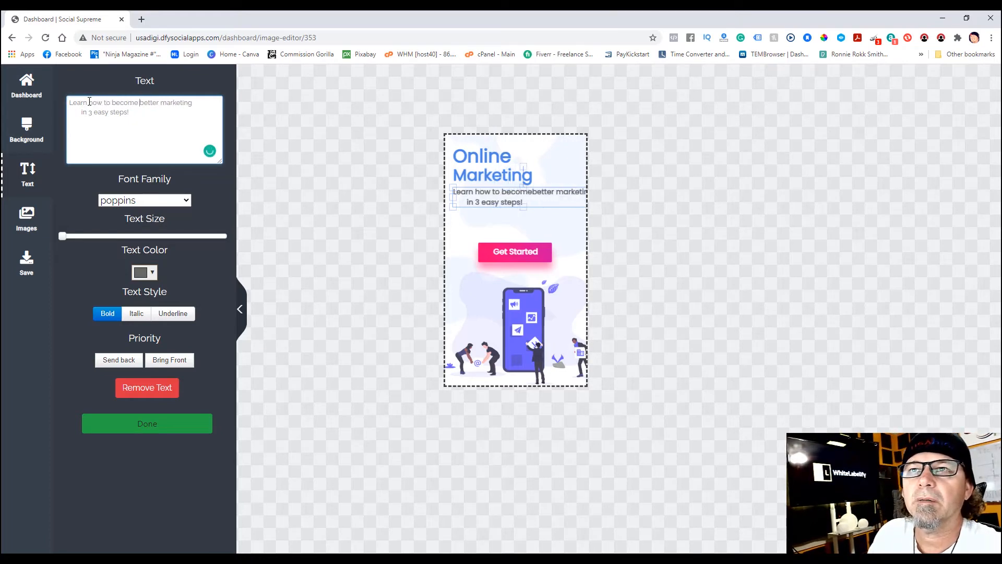
pyautogui.write('a')
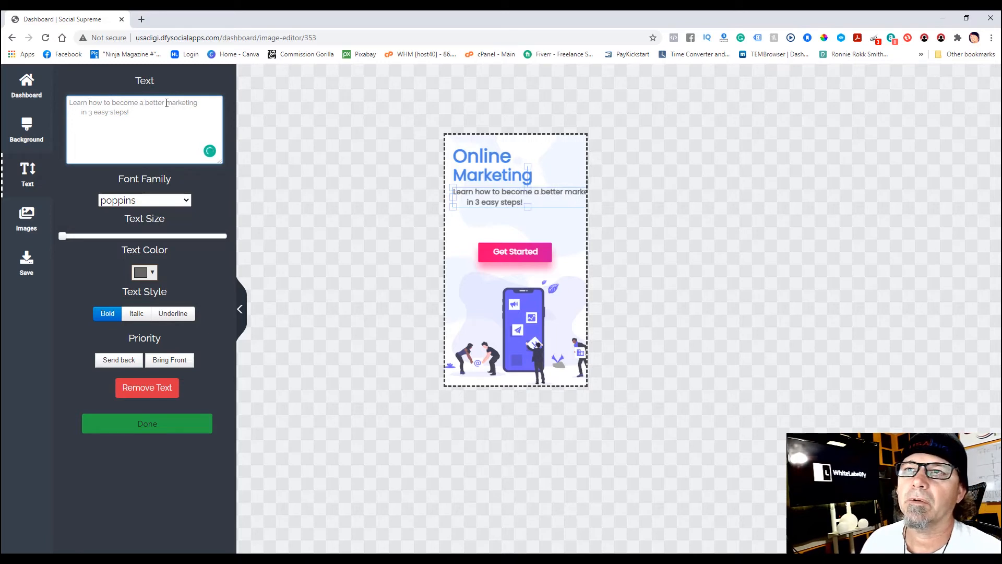
# - Break the paragraph after "better" and join the remaining words as "marketing in 3 easy steps!" on the second line
pyautogui.click(166, 102)
pyautogui.press('Return')
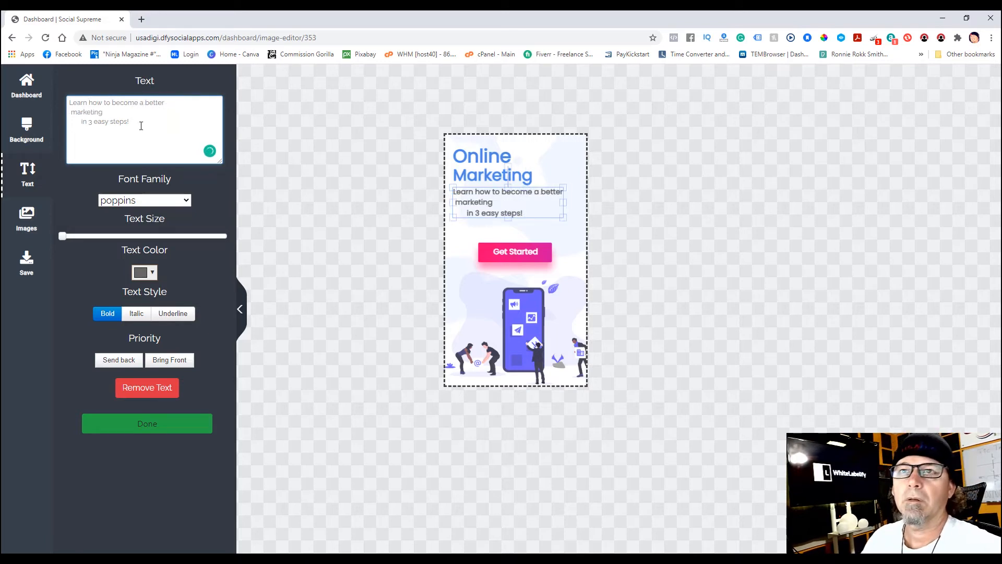
pyautogui.click(82, 124)
pyautogui.press('BackSpace')
pyautogui.press('BackSpace')
pyautogui.press('BackSpace')
pyautogui.press('BackSpace')
pyautogui.press('BackSpace')
pyautogui.press('BackSpace')
pyautogui.press('BackSpace')
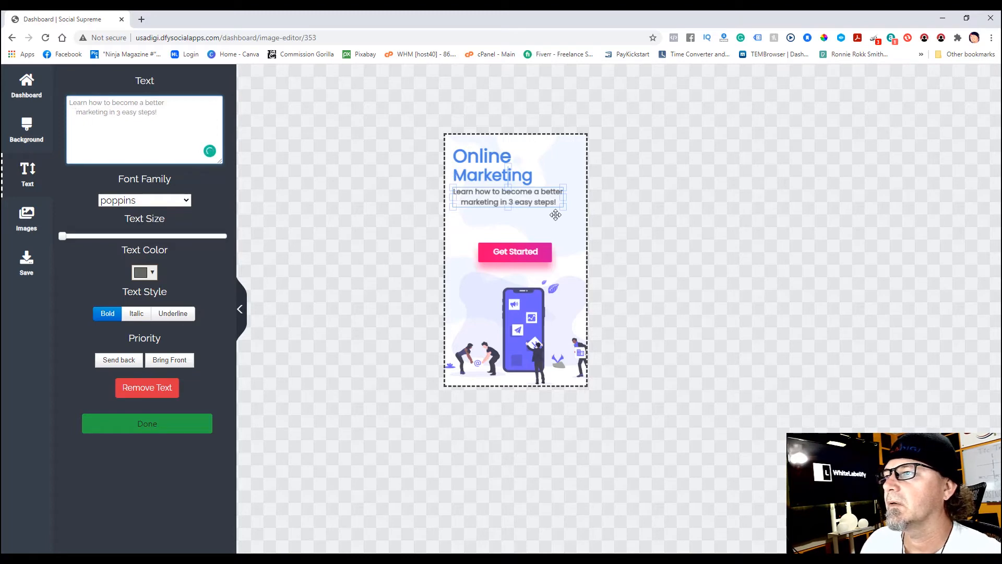
# - Enlarge the paragraph slightly and centre it together with the Online and Marketing headings on the story
pyautogui.moveTo(562, 208); pyautogui.dragTo(530, 199)
pyautogui.moveTo(492, 157); pyautogui.dragTo(520, 176)
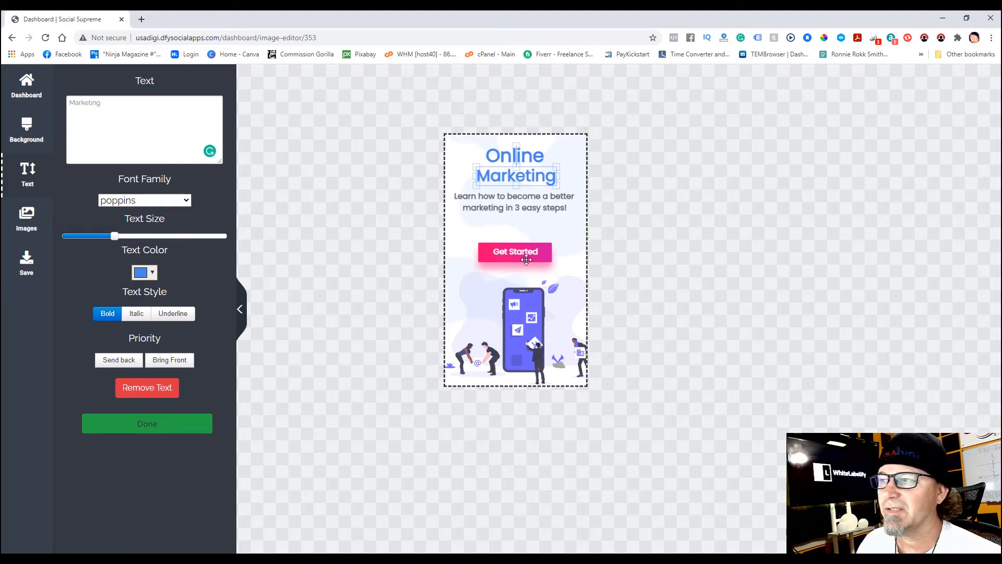
# - Move the pink button and its Get Started label up beneath the paragraph, keeping the pale background shape behind them
pyautogui.click(491, 247)
pyautogui.moveTo(491, 247); pyautogui.dragTo(495, 225)
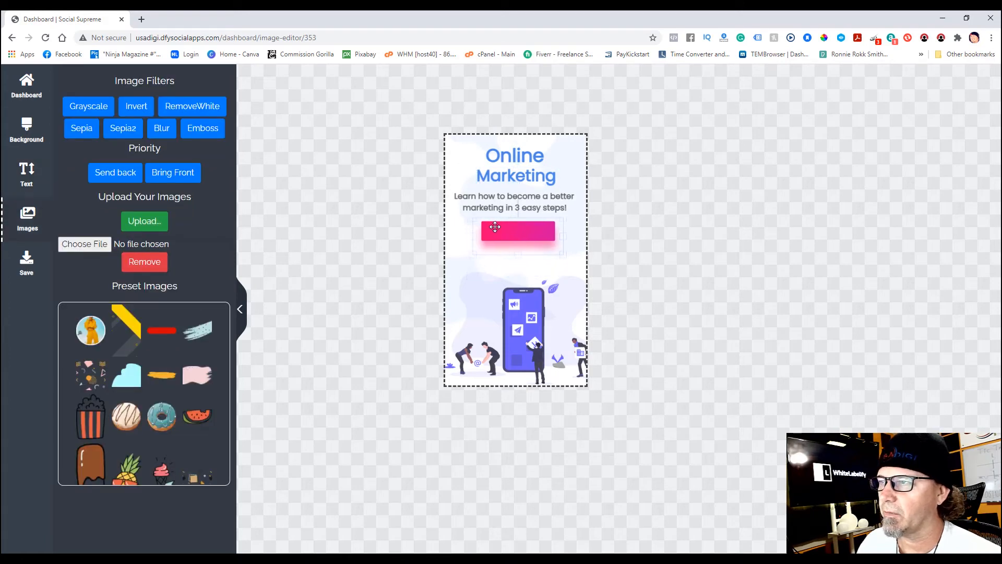
pyautogui.click(504, 250)
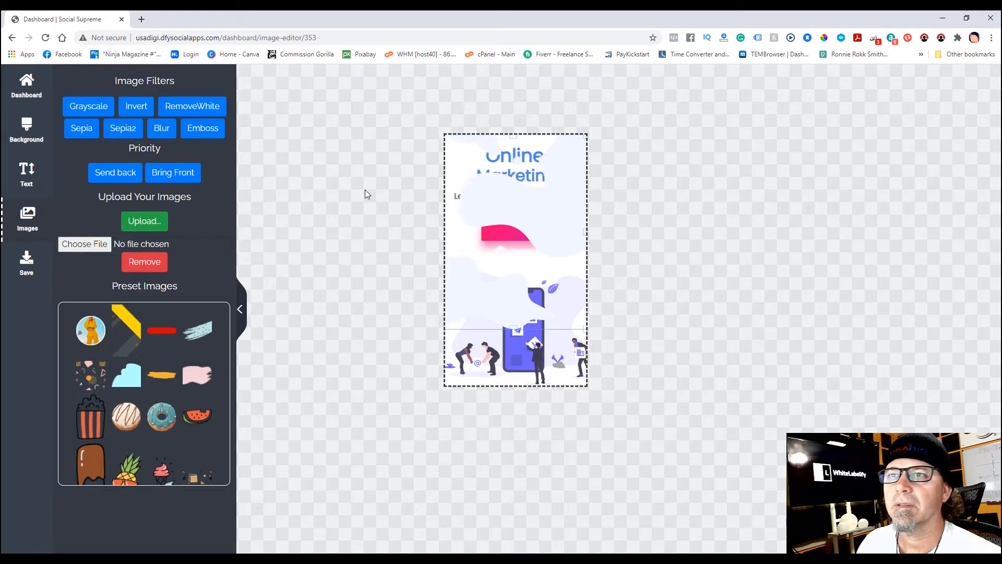
pyautogui.click(113, 174)
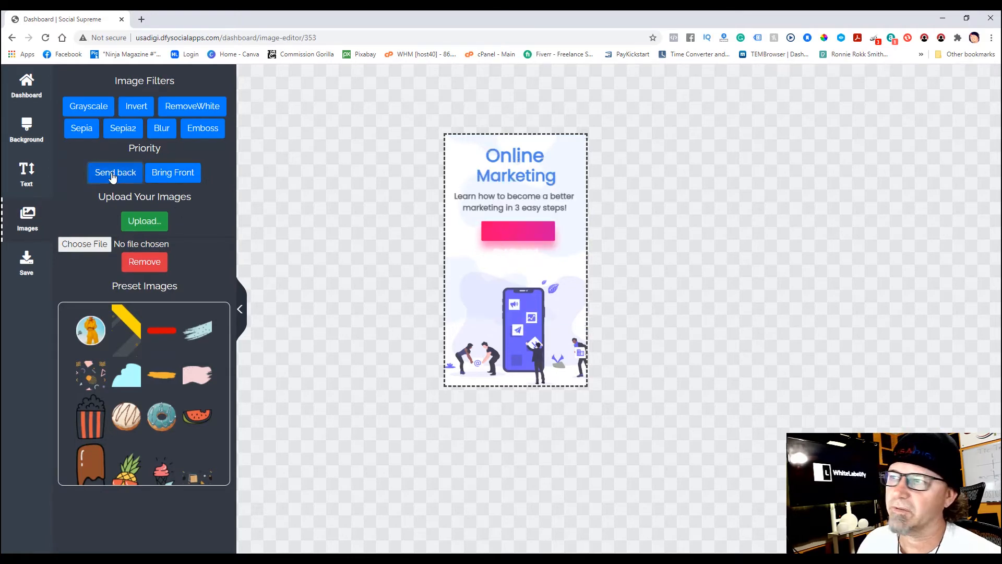
pyautogui.click(514, 250)
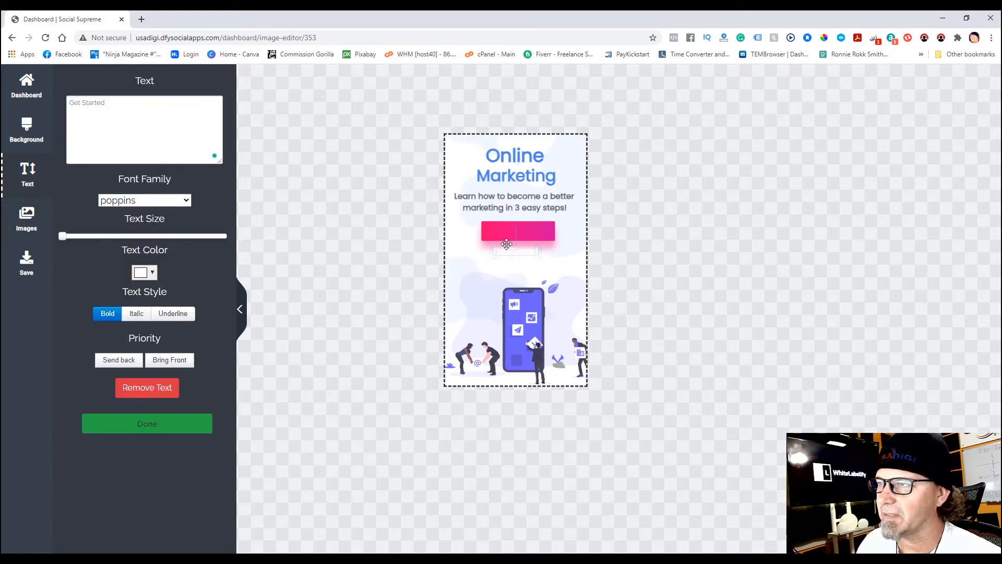
pyautogui.moveTo(507, 229); pyautogui.dragTo(507, 229)
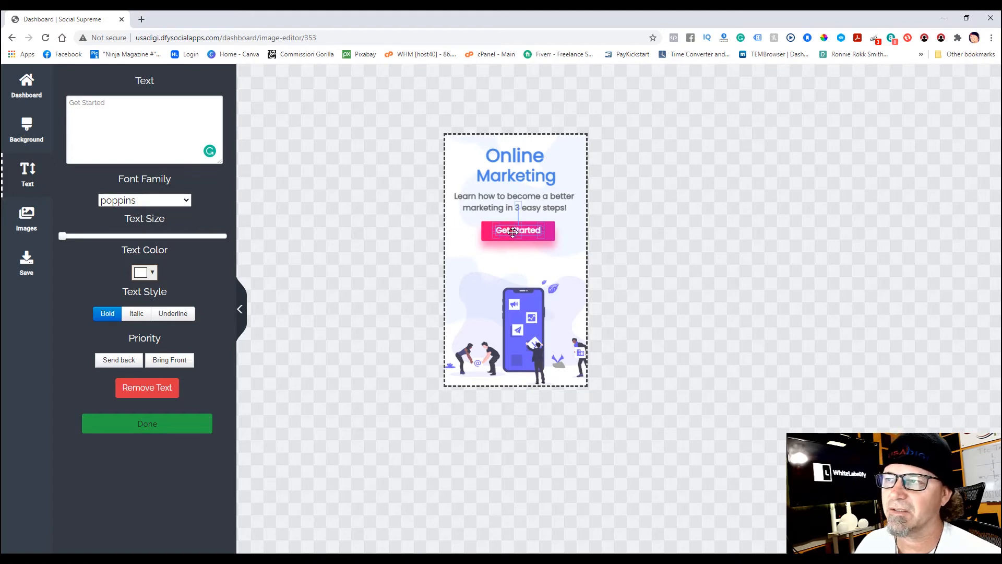
pyautogui.click(153, 426)
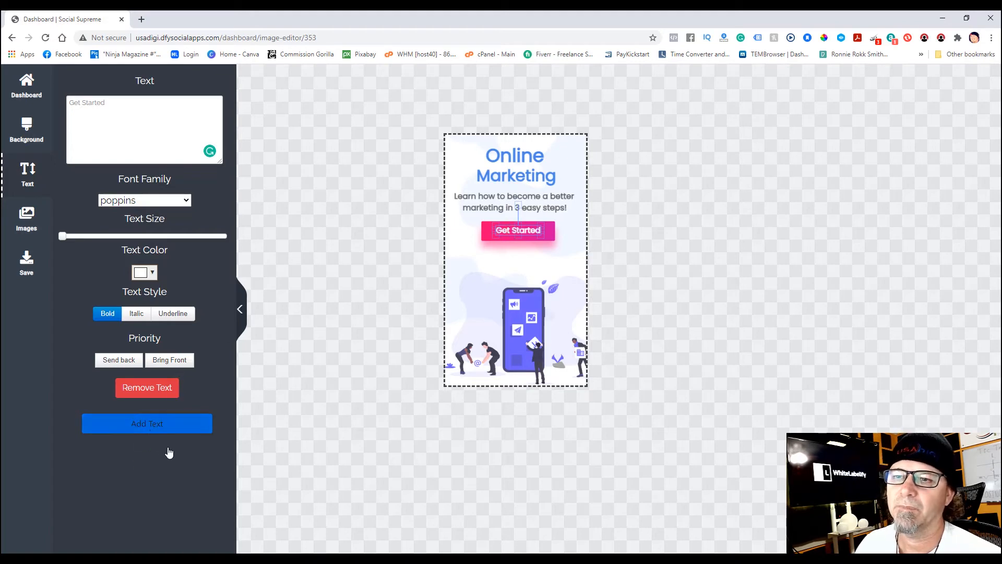
# - Try adding a copy of the Get Started text beneath the button, and remove it
pyautogui.click(150, 426)
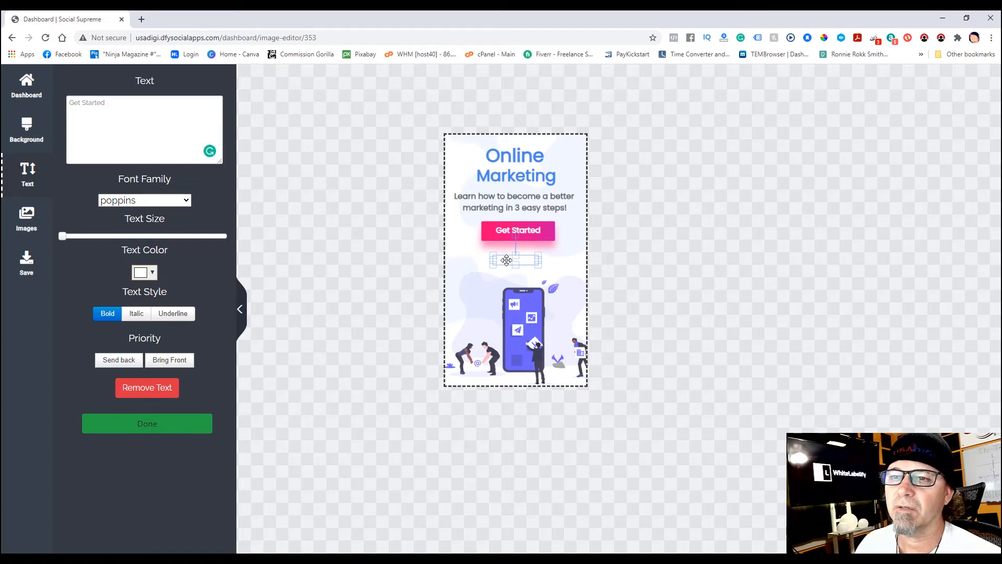
pyautogui.click(159, 389)
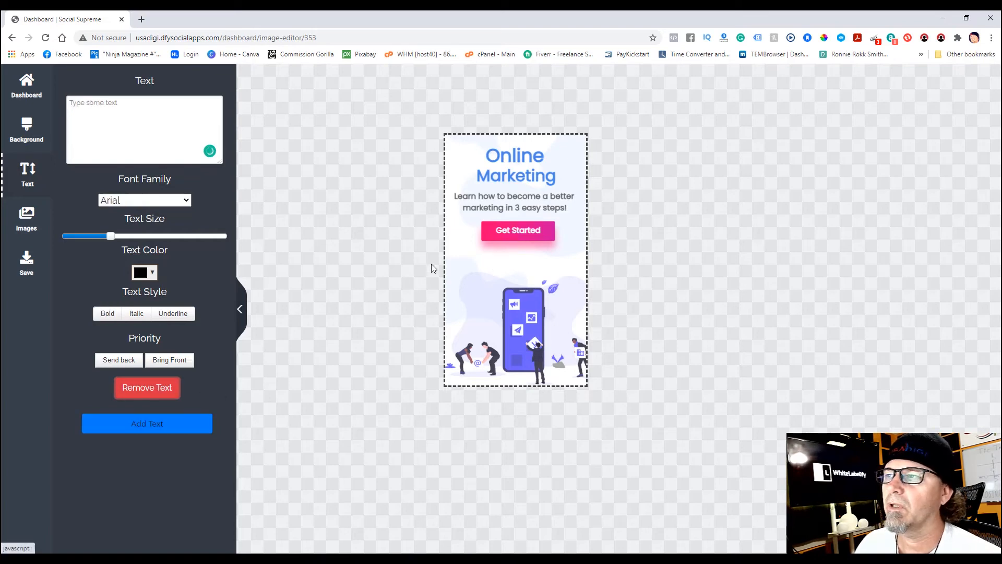
pyautogui.click(513, 199)
pyautogui.click(146, 423)
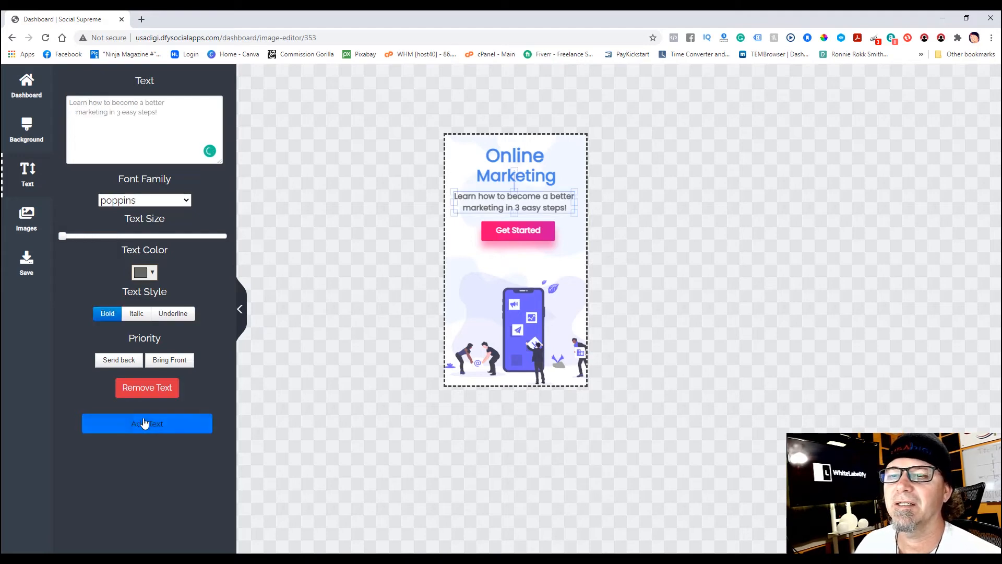
pyautogui.click(146, 423)
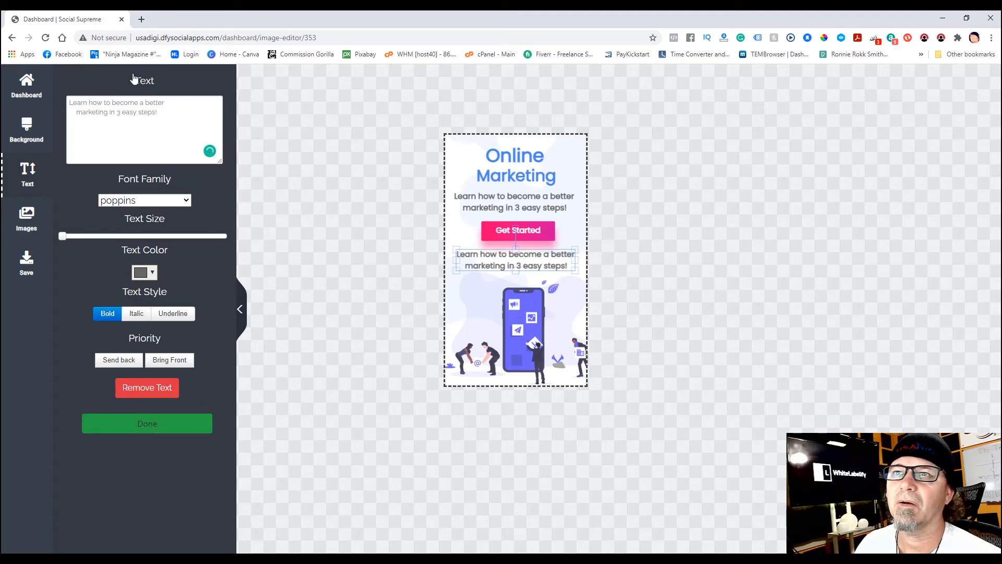
pyautogui.moveTo(158, 112); pyautogui.dragTo(68, 105)
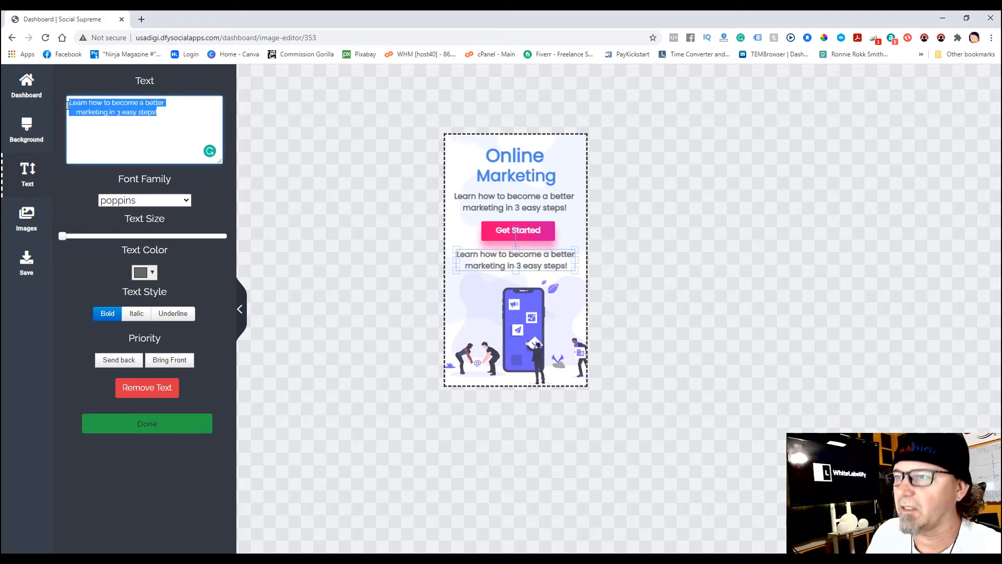
pyautogui.write('www.whitelabelify.com')
# - Try underlining the web address, remove its bold style, and enlarge and centre it beneath the button
pyautogui.moveTo(62, 236); pyautogui.dragTo(63, 238)
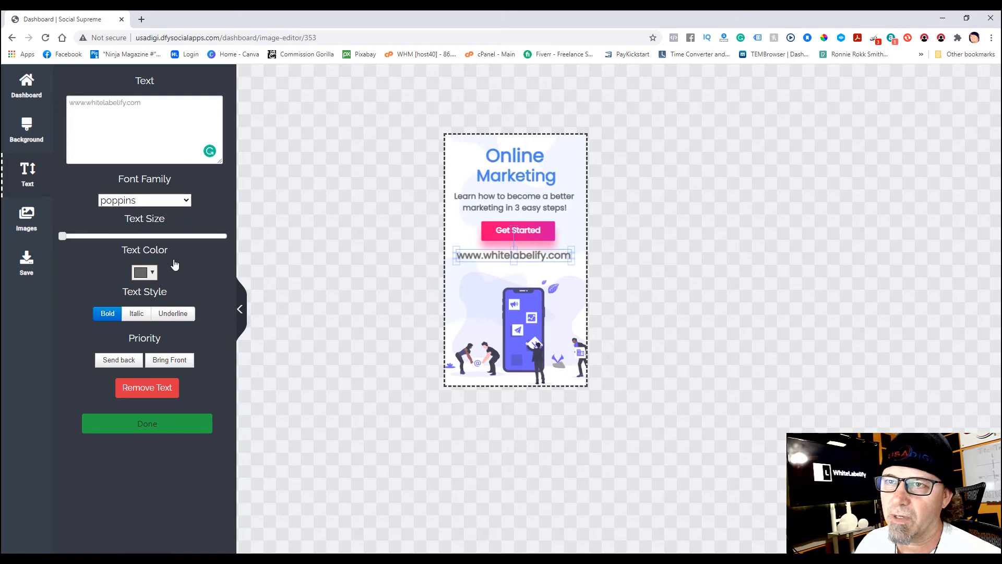
pyautogui.click(168, 314)
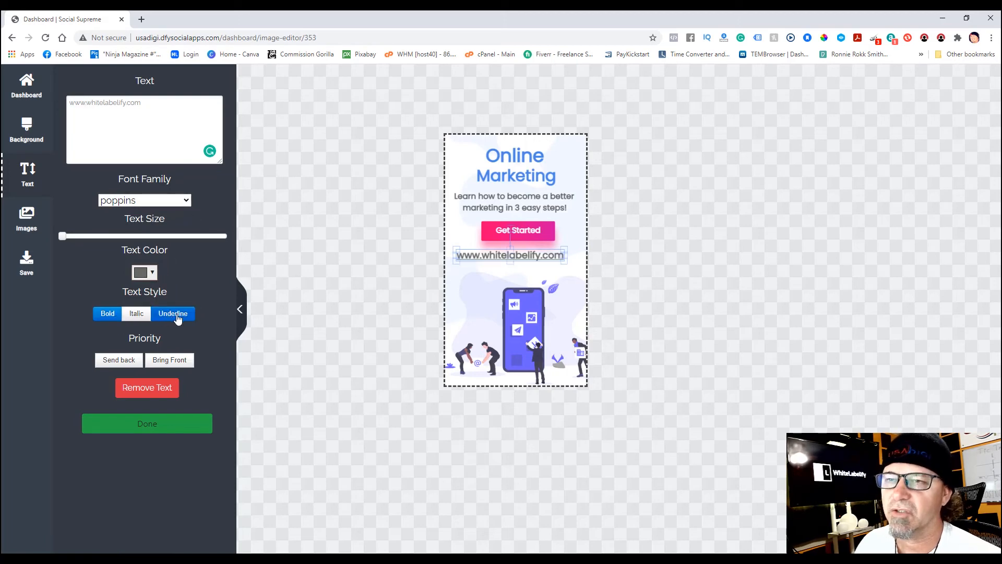
pyautogui.click(168, 315)
pyautogui.click(111, 315)
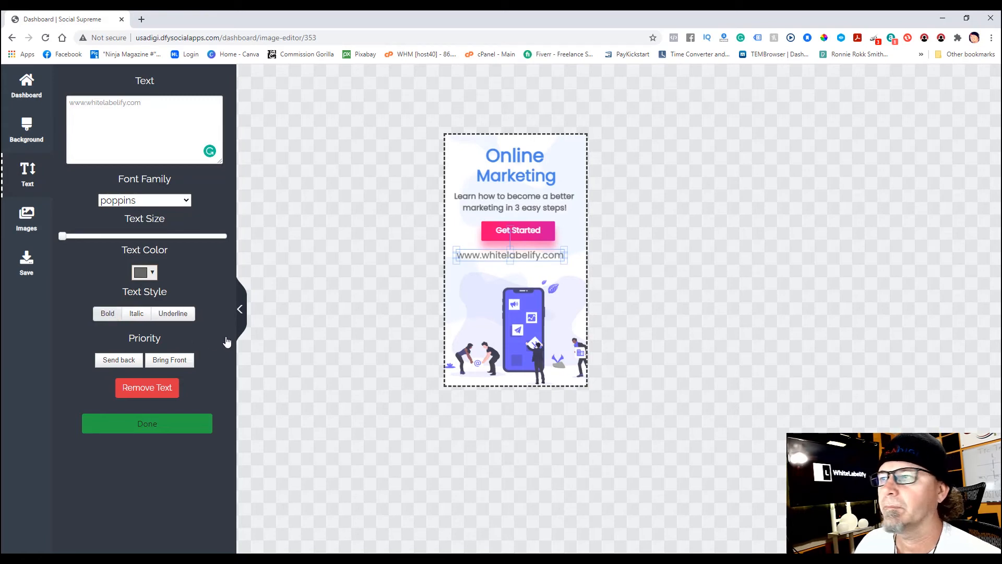
pyautogui.moveTo(564, 263); pyautogui.dragTo(534, 259)
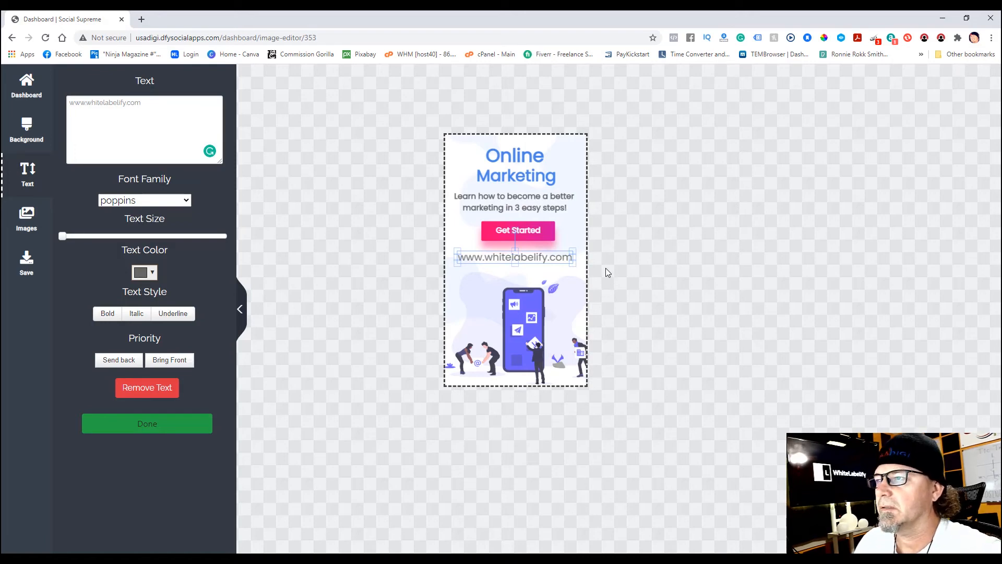
pyautogui.click(150, 424)
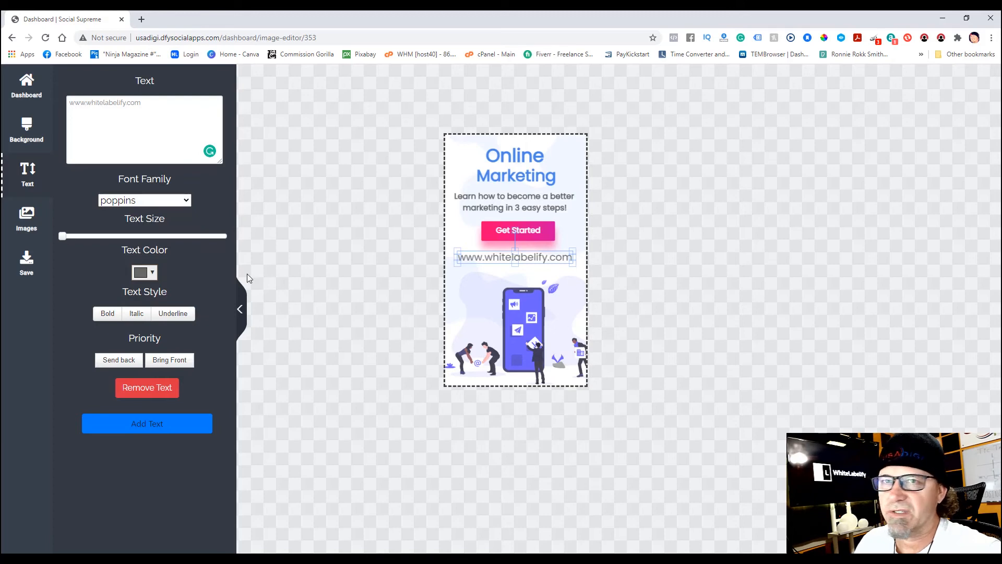
# - Upload the suspension bridge photo, try it enlarged beneath the web address, and remove it from the story
pyautogui.click(27, 216)
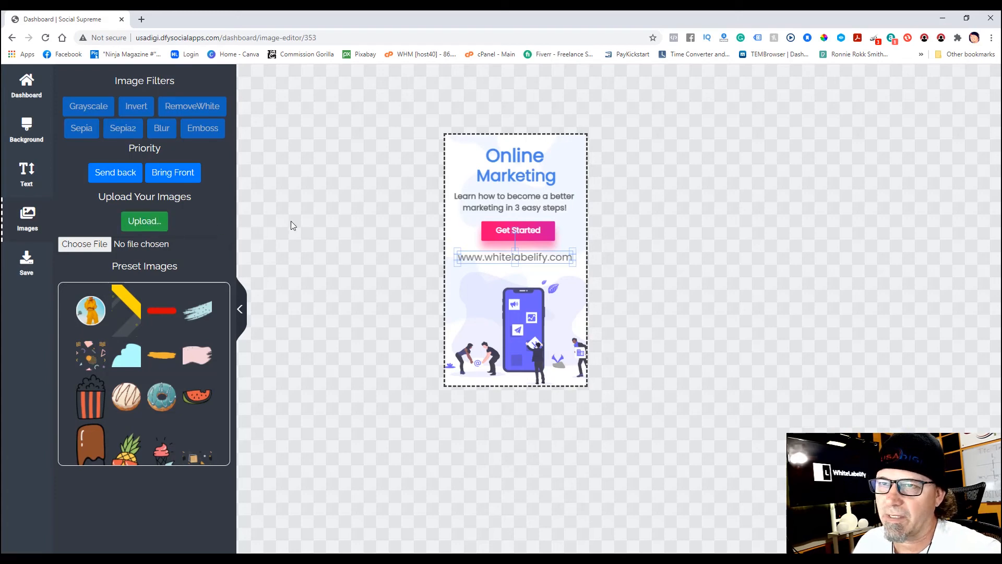
pyautogui.click(145, 225)
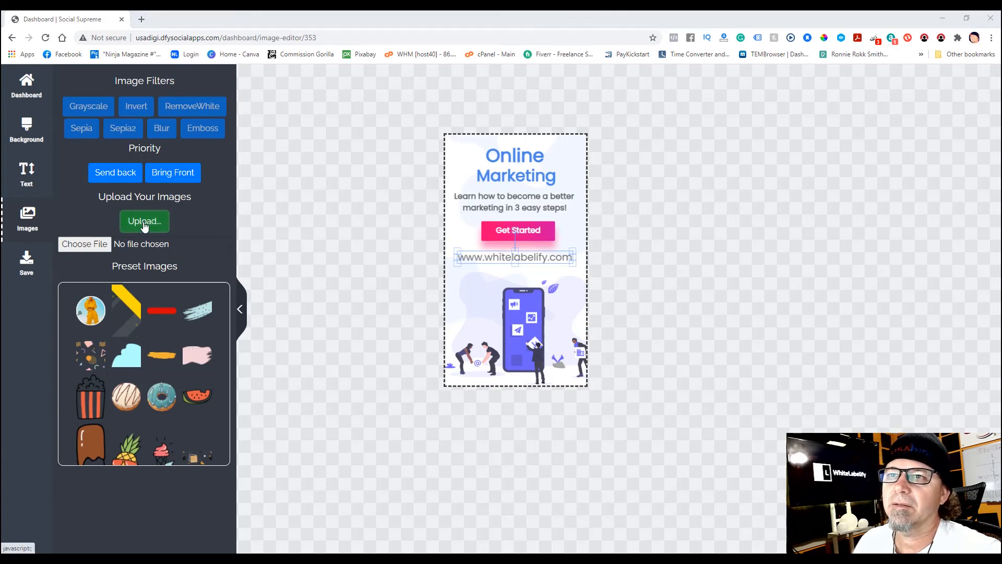
pyautogui.doubleClick(431, 163)
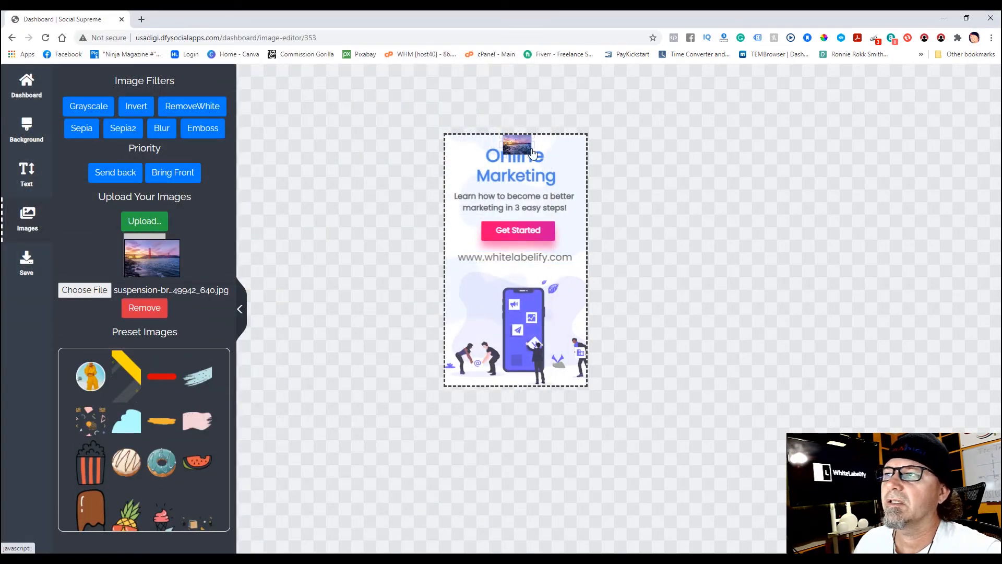
pyautogui.moveTo(518, 149); pyautogui.dragTo(505, 305)
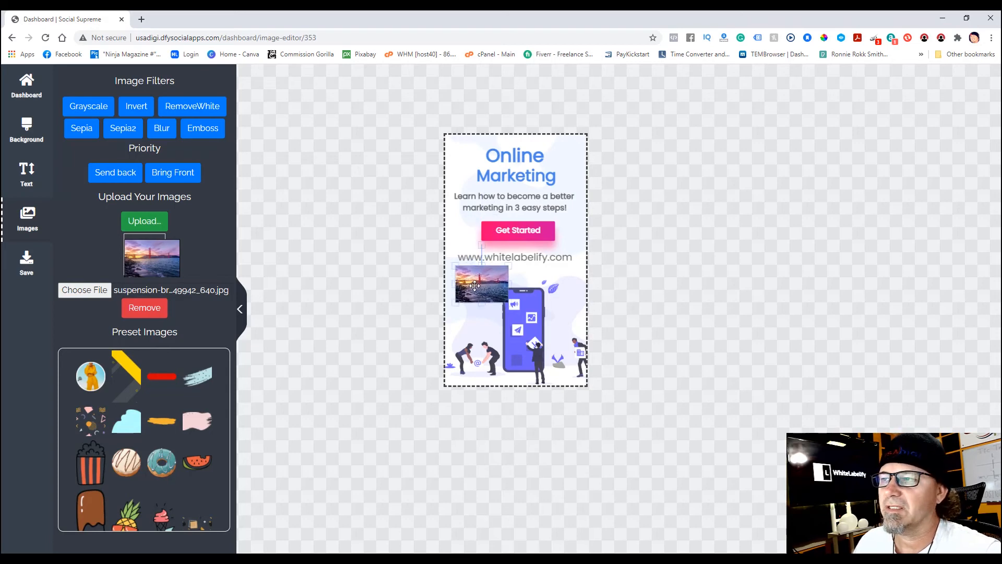
pyautogui.click(160, 307)
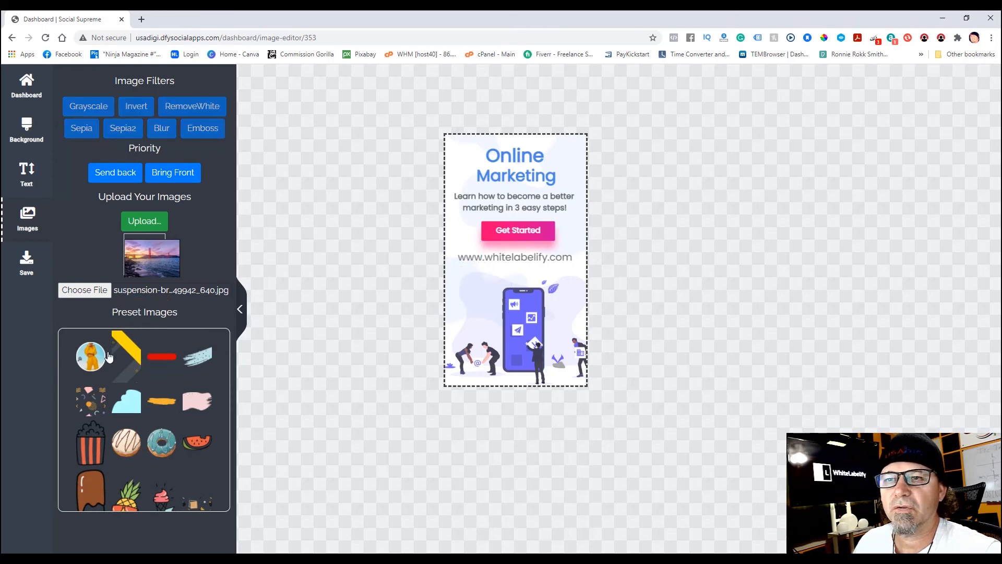
# - Try the round preset image of the figure in yellow near the phone illustration, and remove it
pyautogui.click(82, 370)
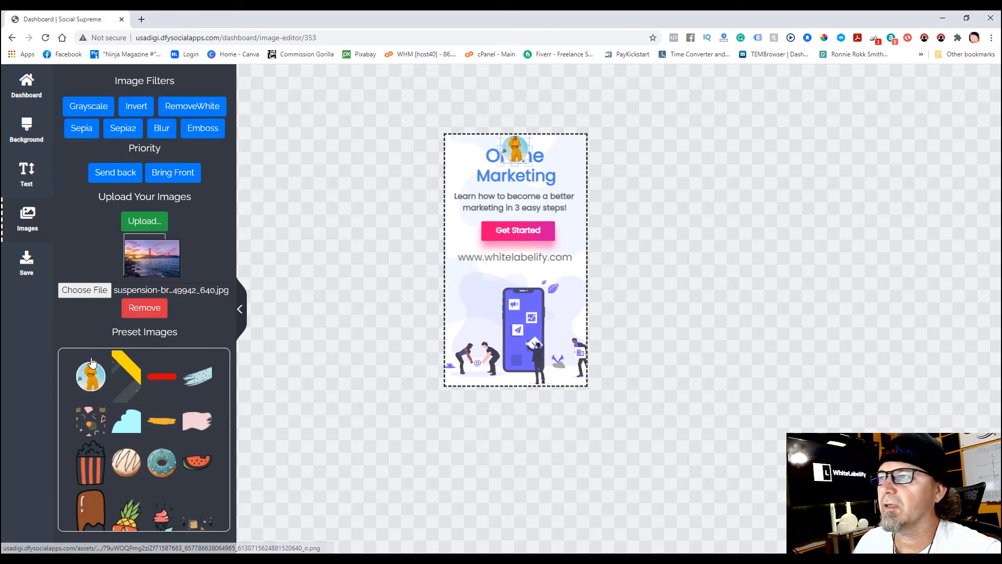
pyautogui.moveTo(514, 153); pyautogui.dragTo(499, 310)
pyautogui.click(142, 307)
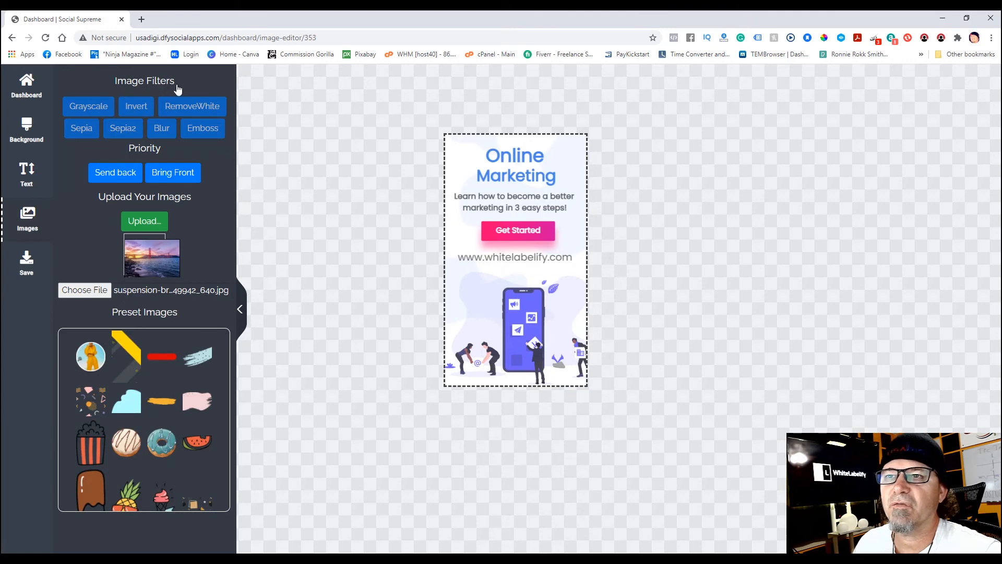
# - Add the uploaded bridge photo to the story again and place it enlarged over the Marketing heading and paragraph
pyautogui.click(148, 262)
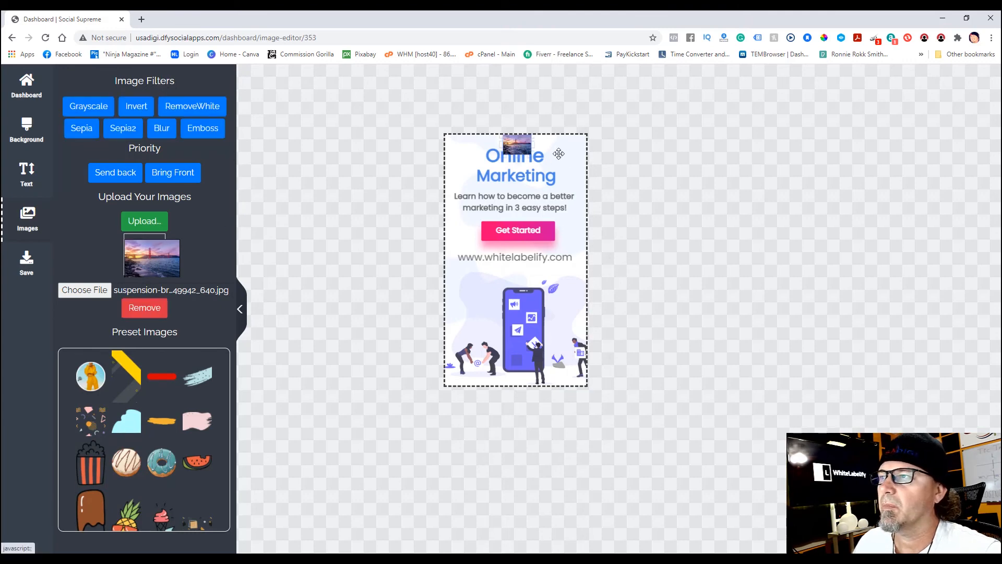
pyautogui.moveTo(531, 153); pyautogui.dragTo(511, 193)
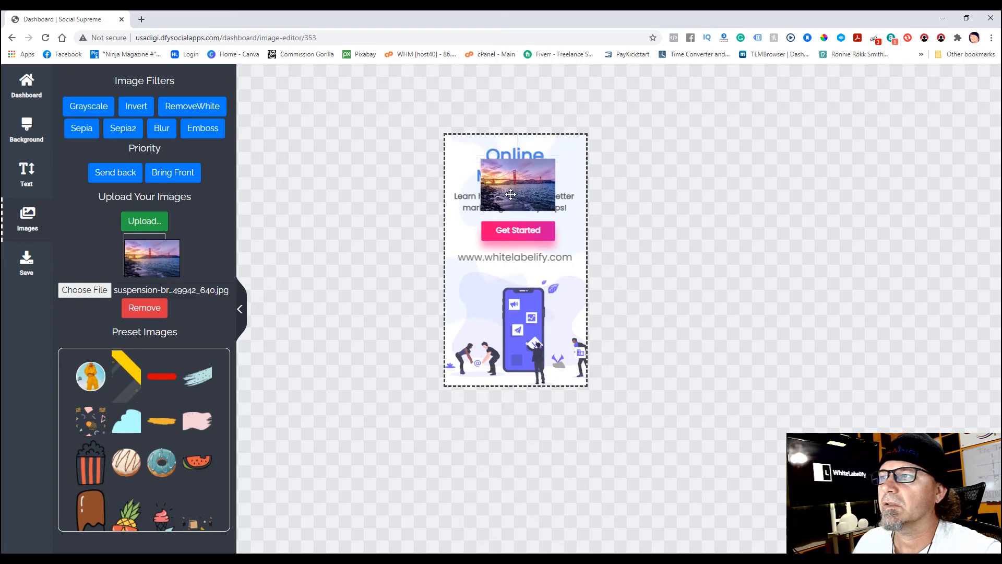
# - Try the Grayscale, Invert, RemoveWhite, Sepia, Sepia2, Blur and Emboss filters together on the bridge photo
pyautogui.click(94, 105)
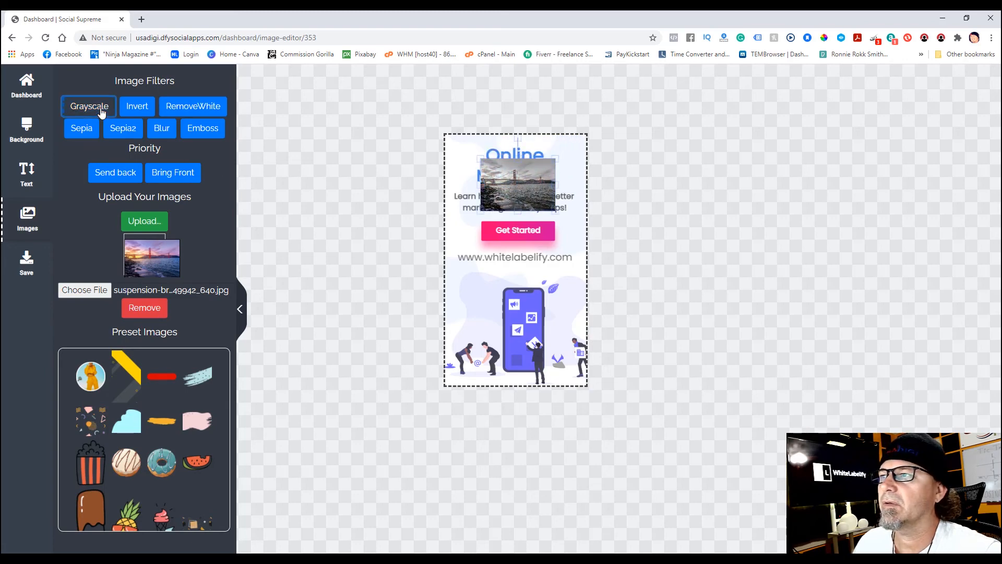
pyautogui.click(146, 110)
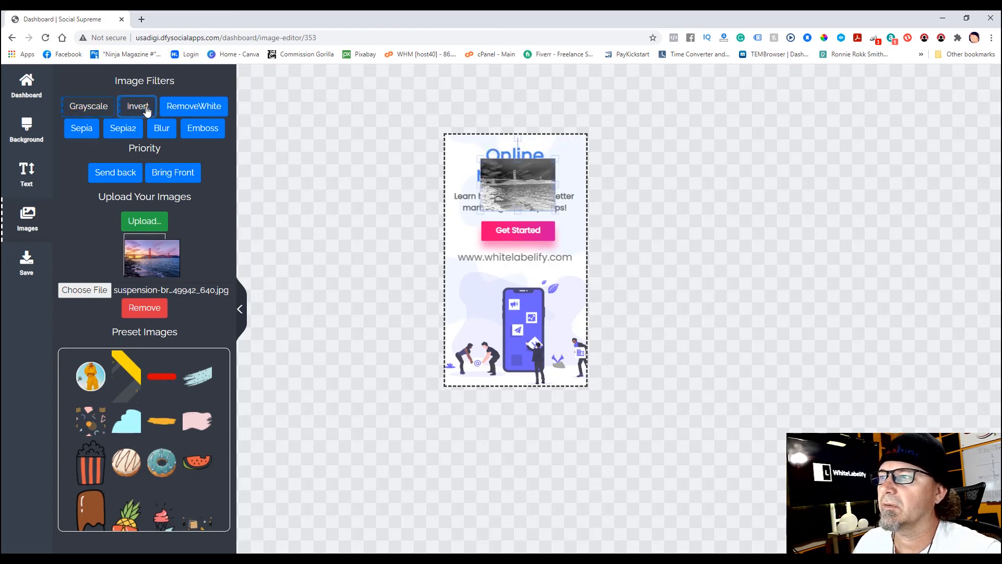
pyautogui.click(195, 108)
pyautogui.click(88, 130)
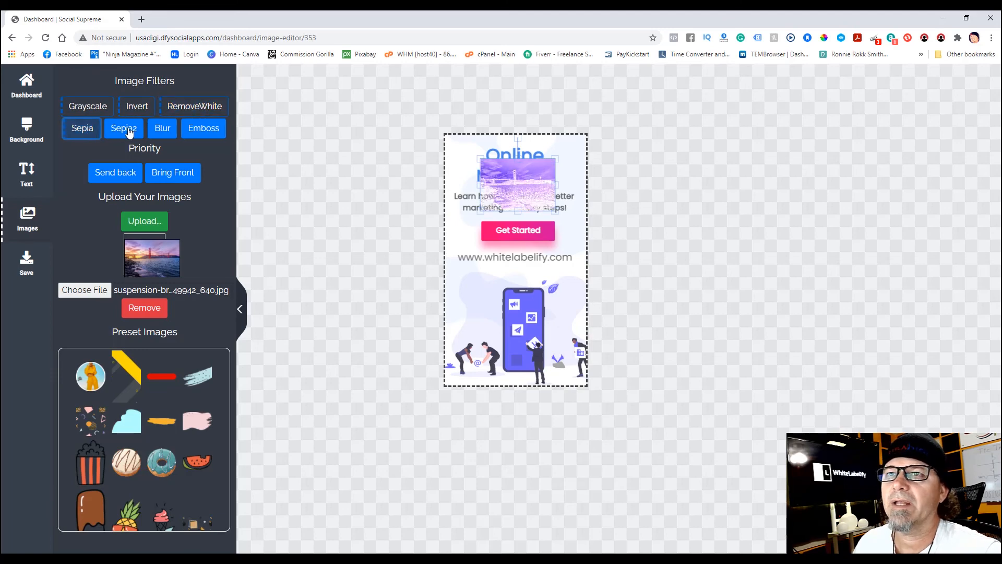
pyautogui.click(124, 130)
pyautogui.click(162, 129)
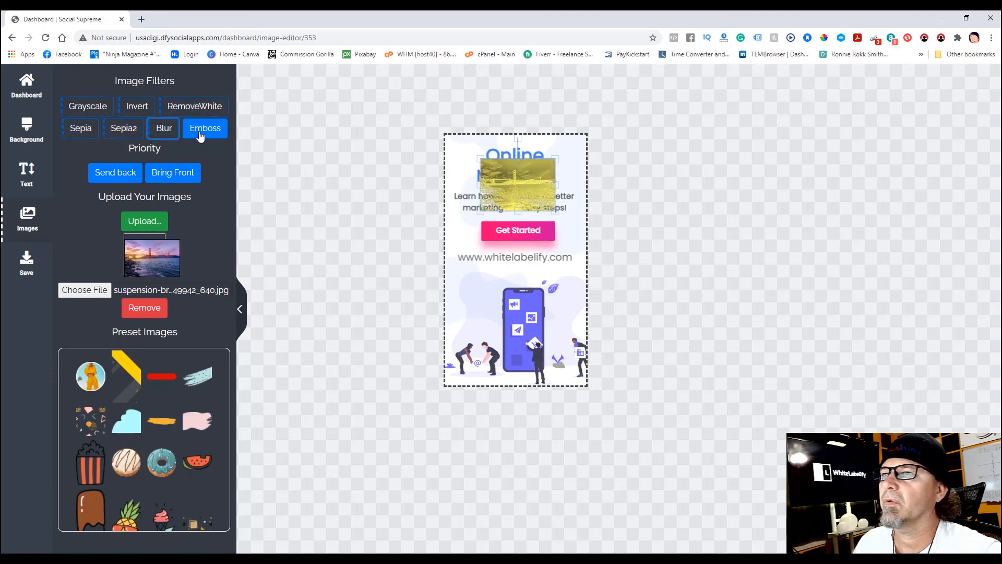
pyautogui.click(194, 131)
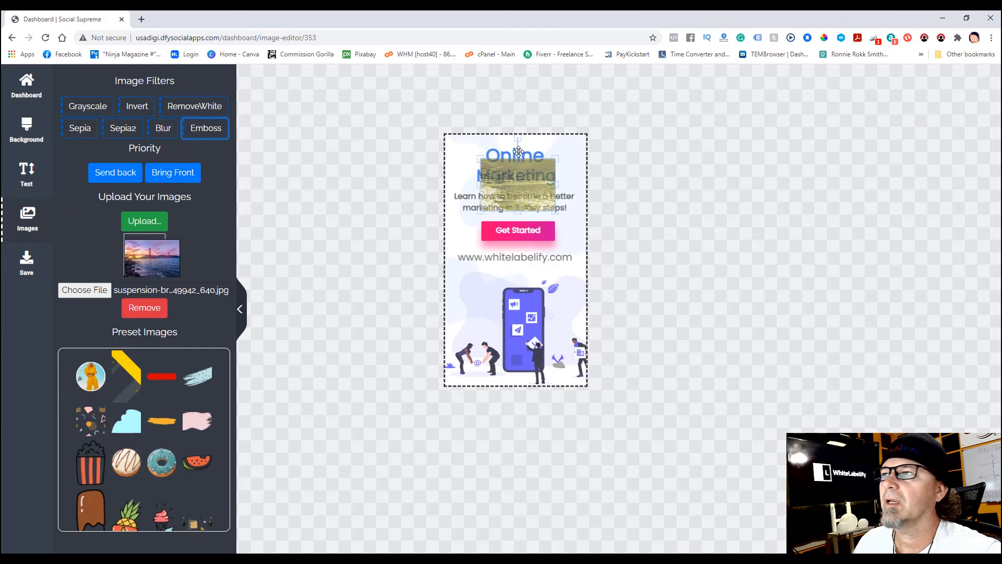
# - Remove the bridge photo from the story and save the design in the cloud with the project name "my story"
pyautogui.click(151, 309)
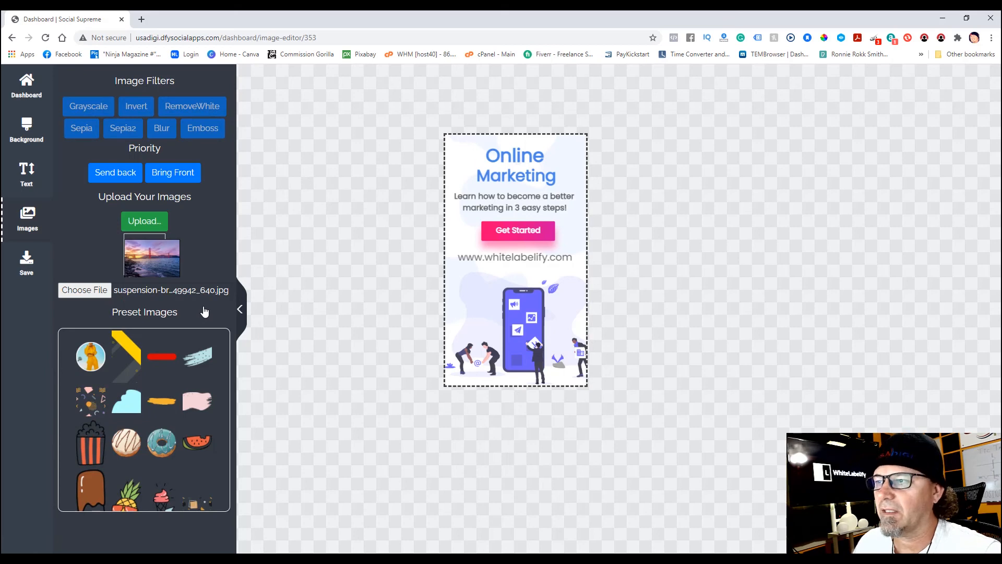
pyautogui.click(24, 266)
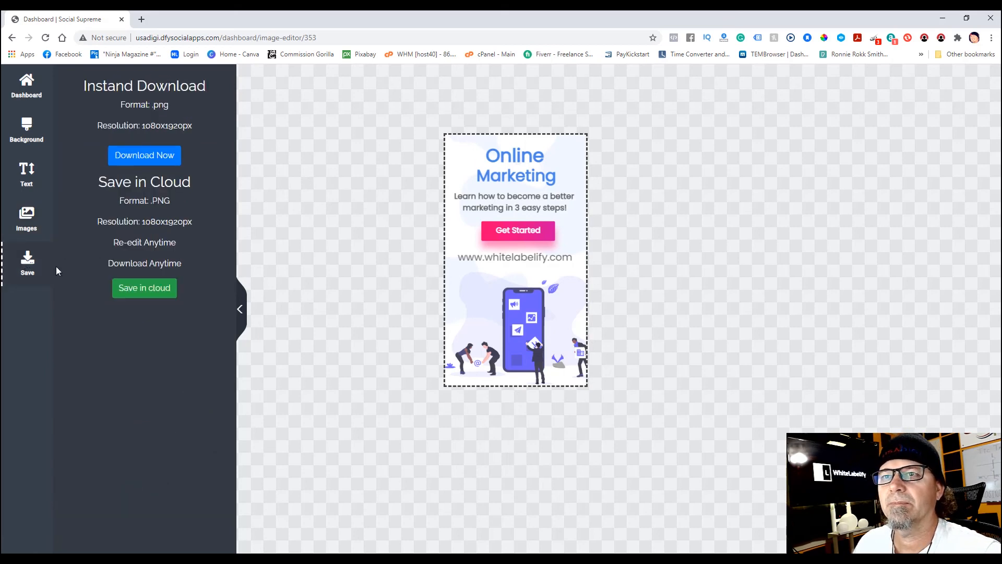
pyautogui.click(144, 288)
pyautogui.click(437, 311)
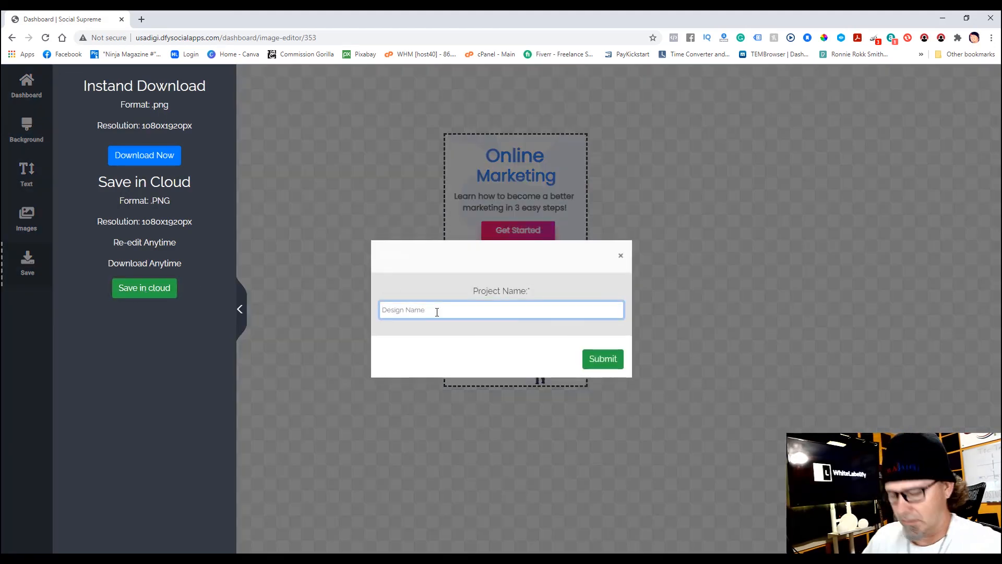
pyautogui.write('my story')
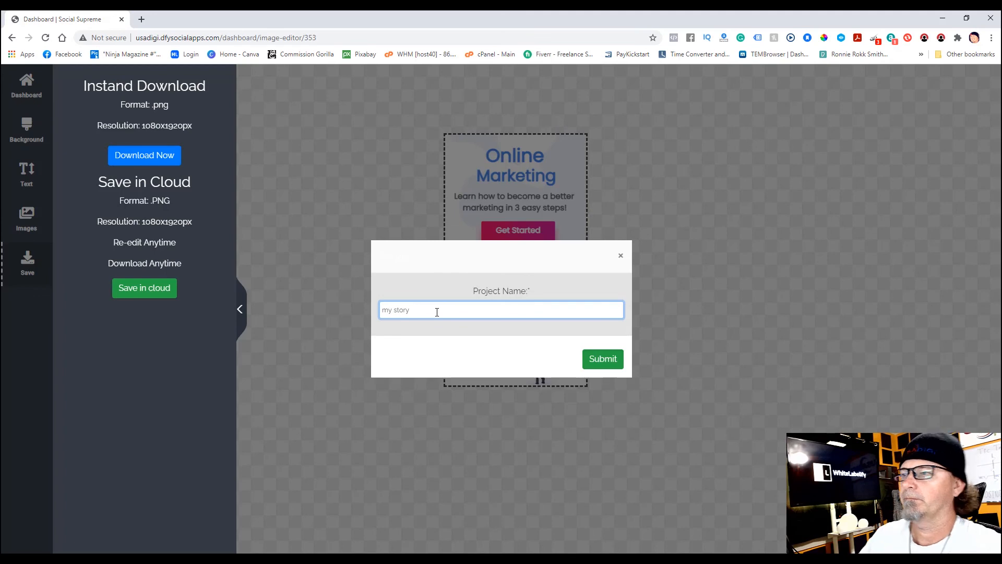
pyautogui.click(605, 360)
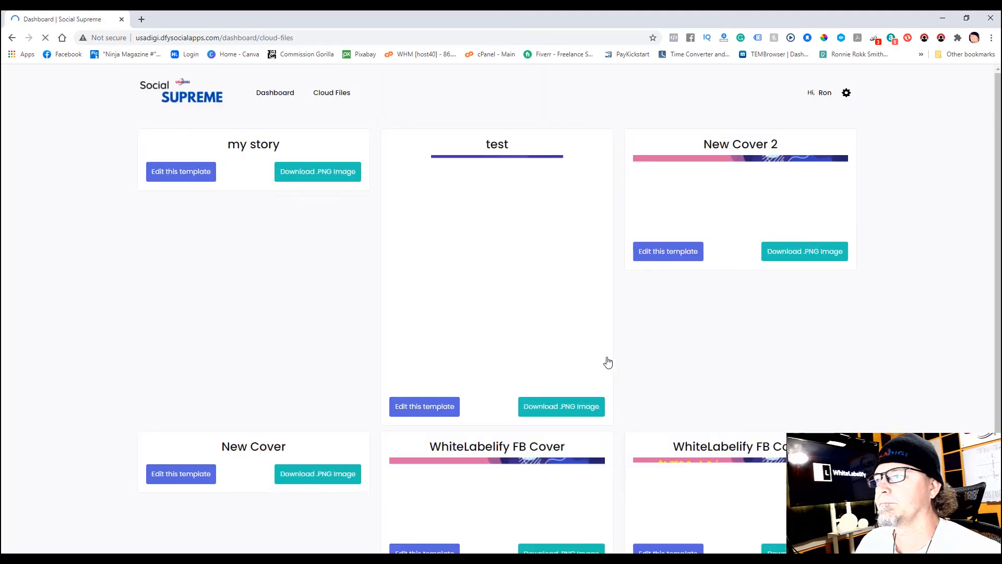
# - Visit the dashboard, return to the cloud files, and open the saved "my story" design for editing
pyautogui.click(275, 94)
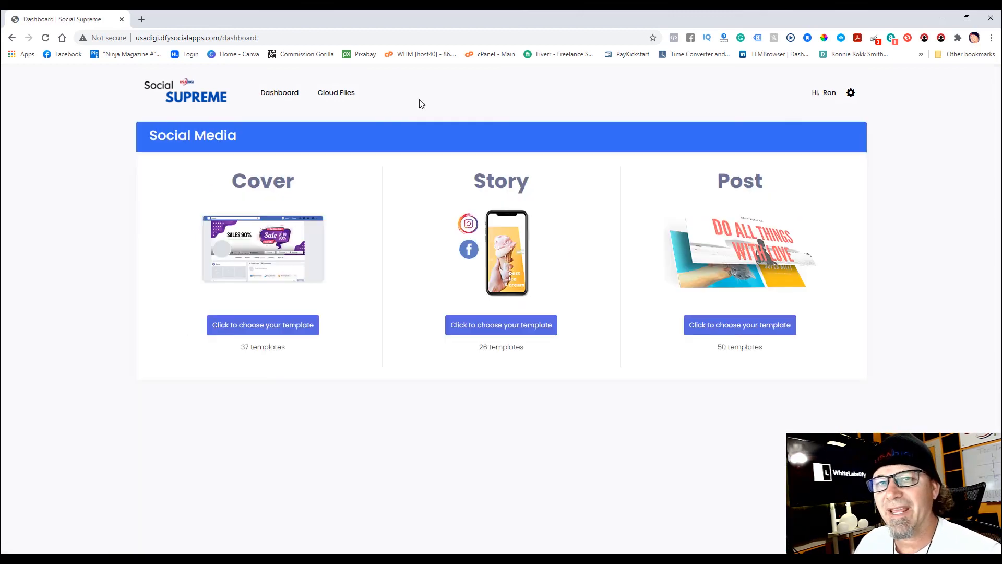
pyautogui.click(336, 94)
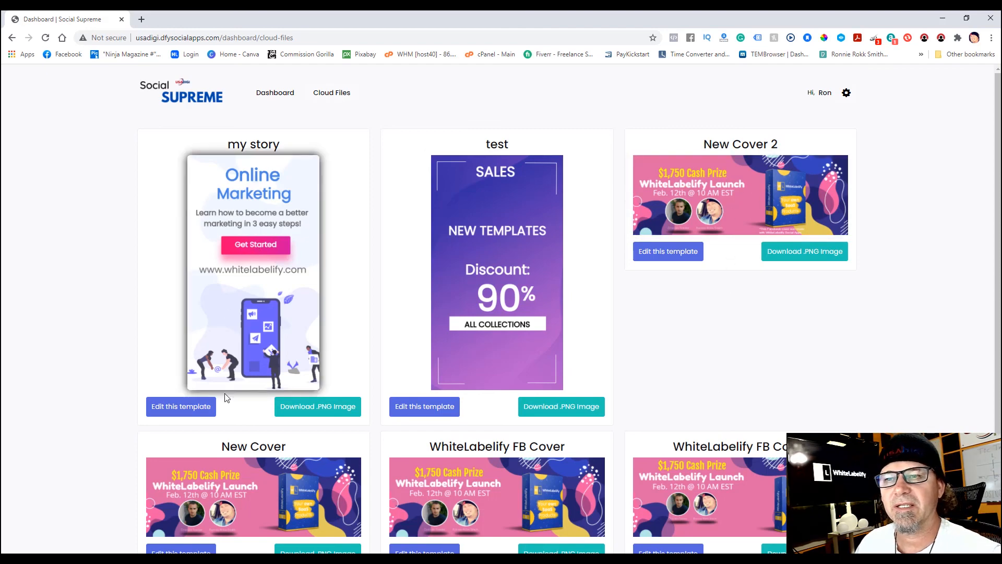
pyautogui.click(179, 411)
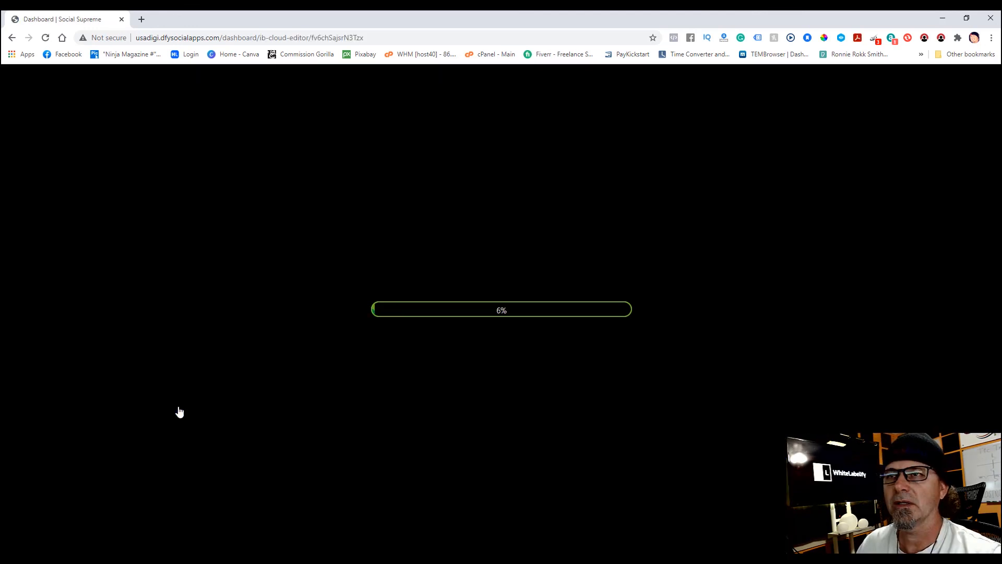